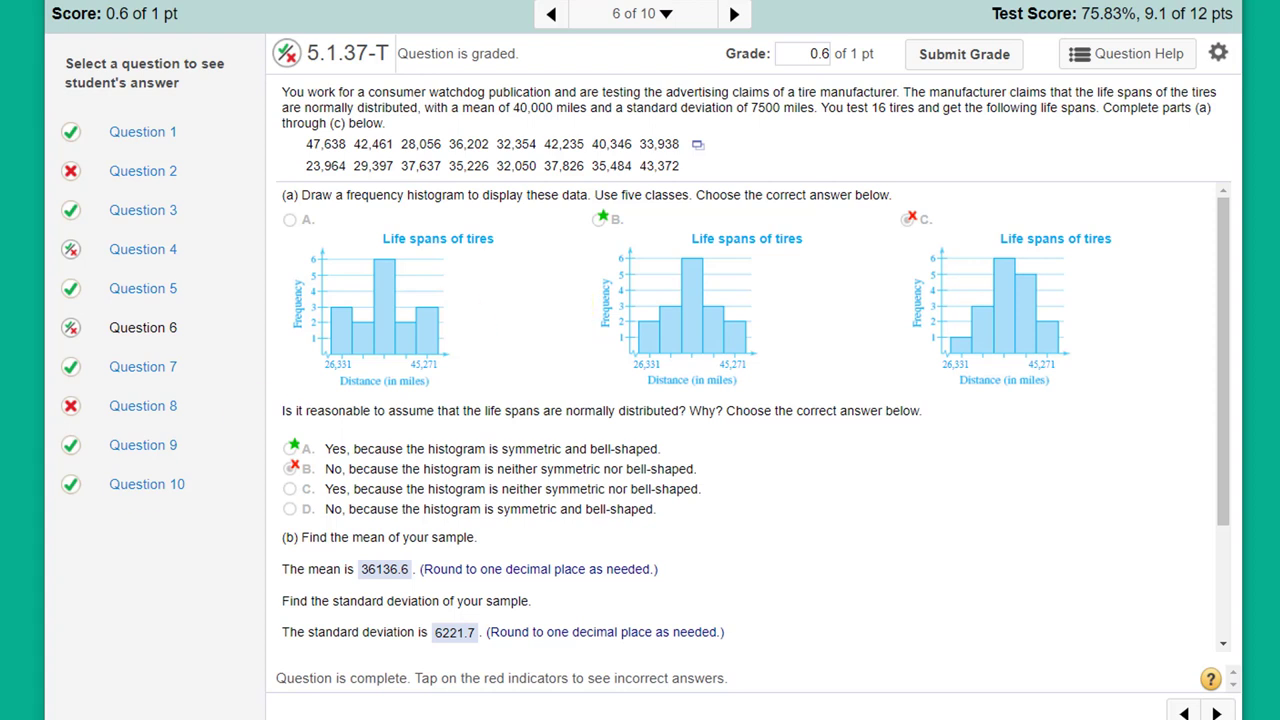
Send the 16 tire life spans to StatCrunch as var1 and start column summary stats on var1.
click(698, 147)
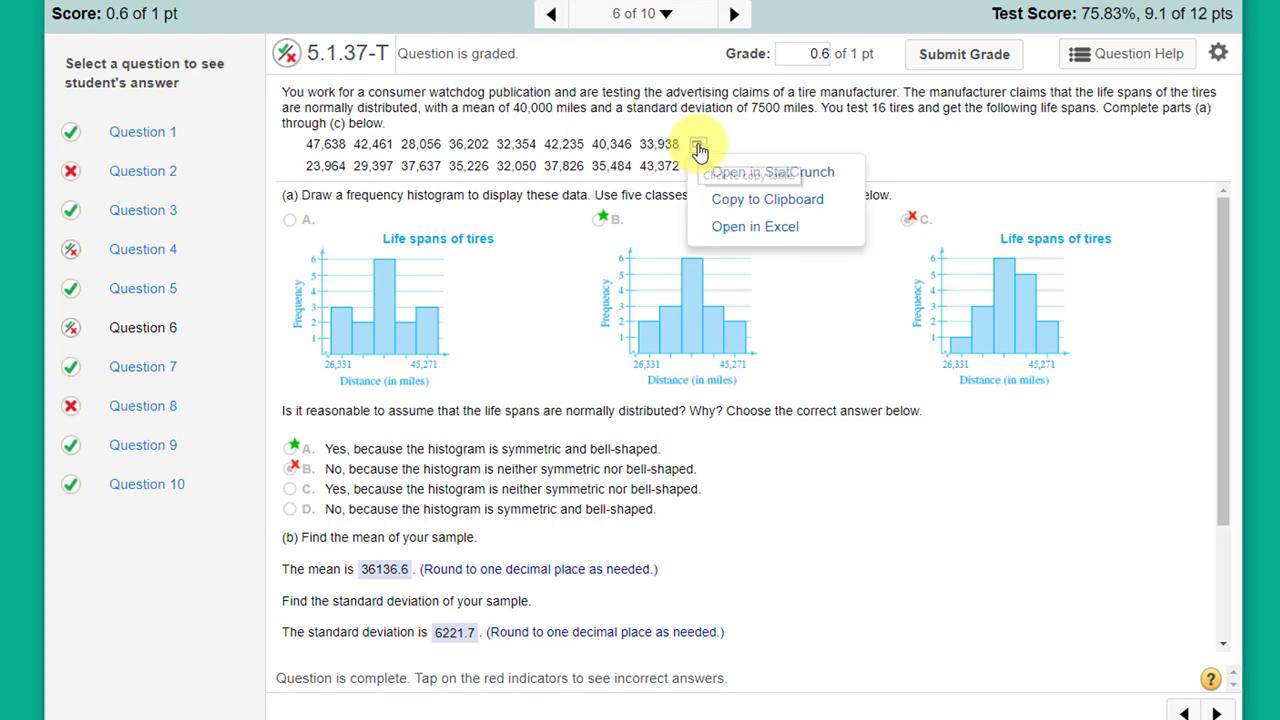
click(745, 174)
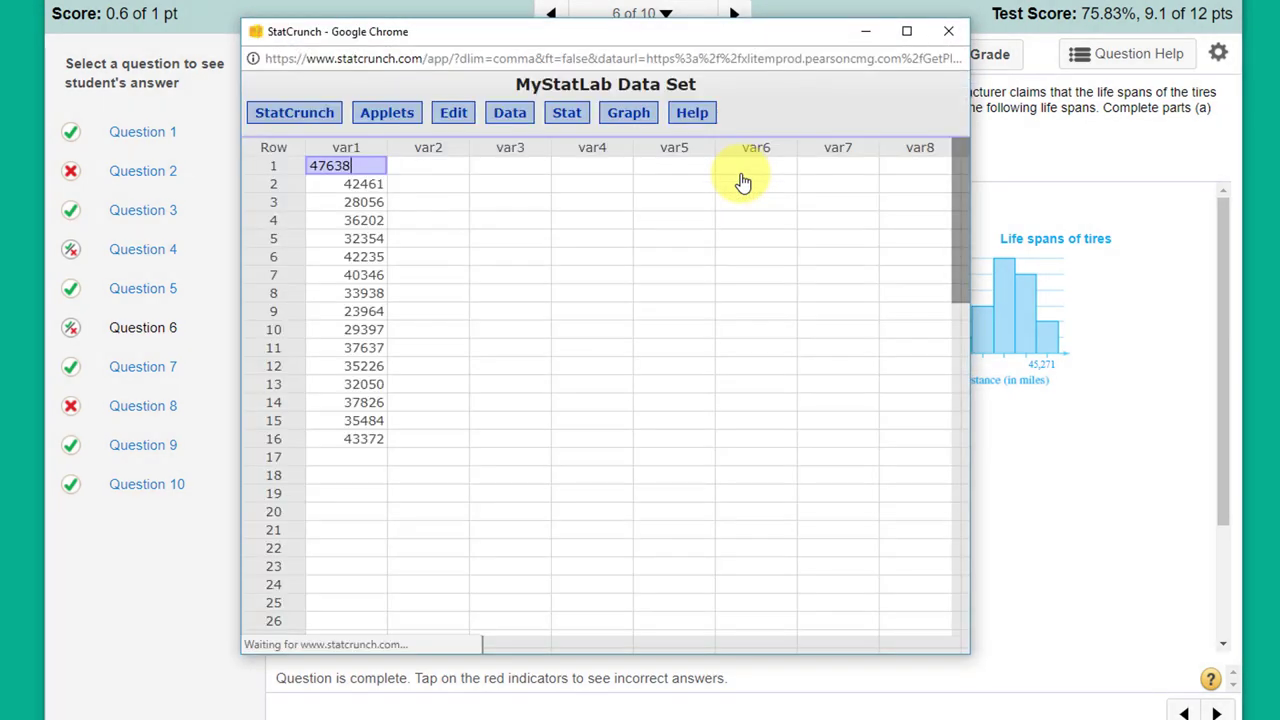
click(577, 125)
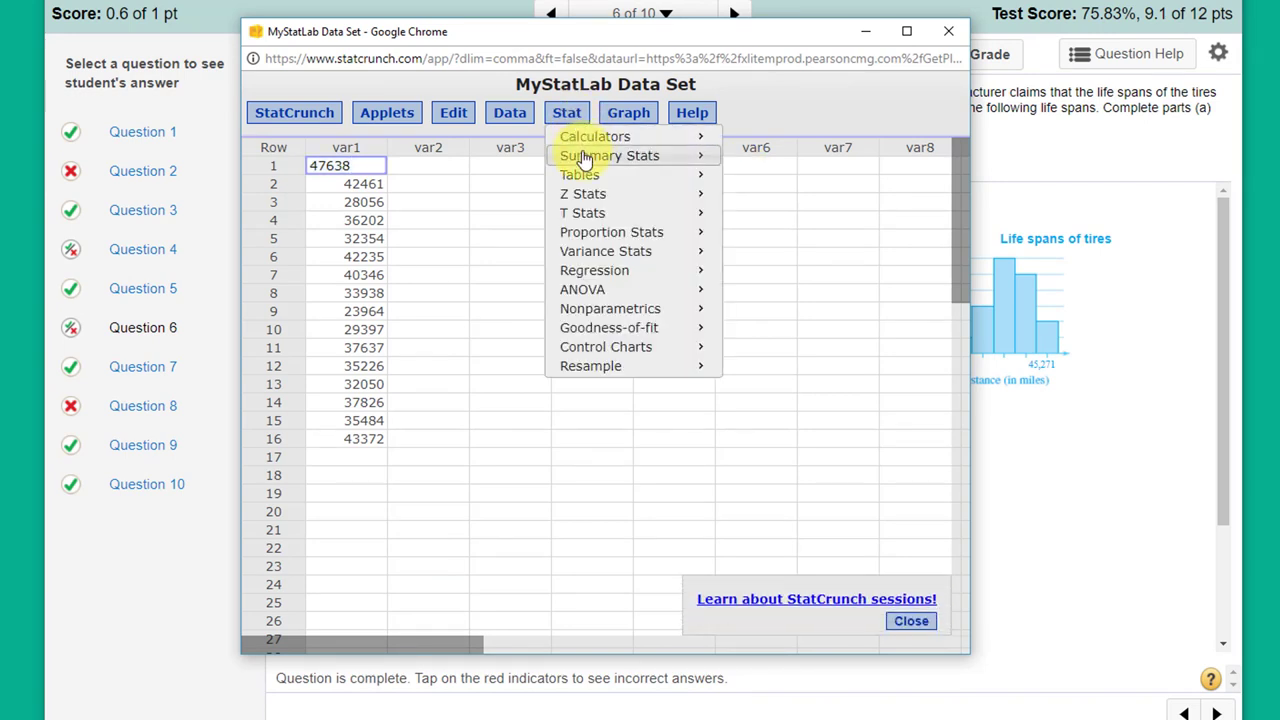
mouse_move(585, 160)
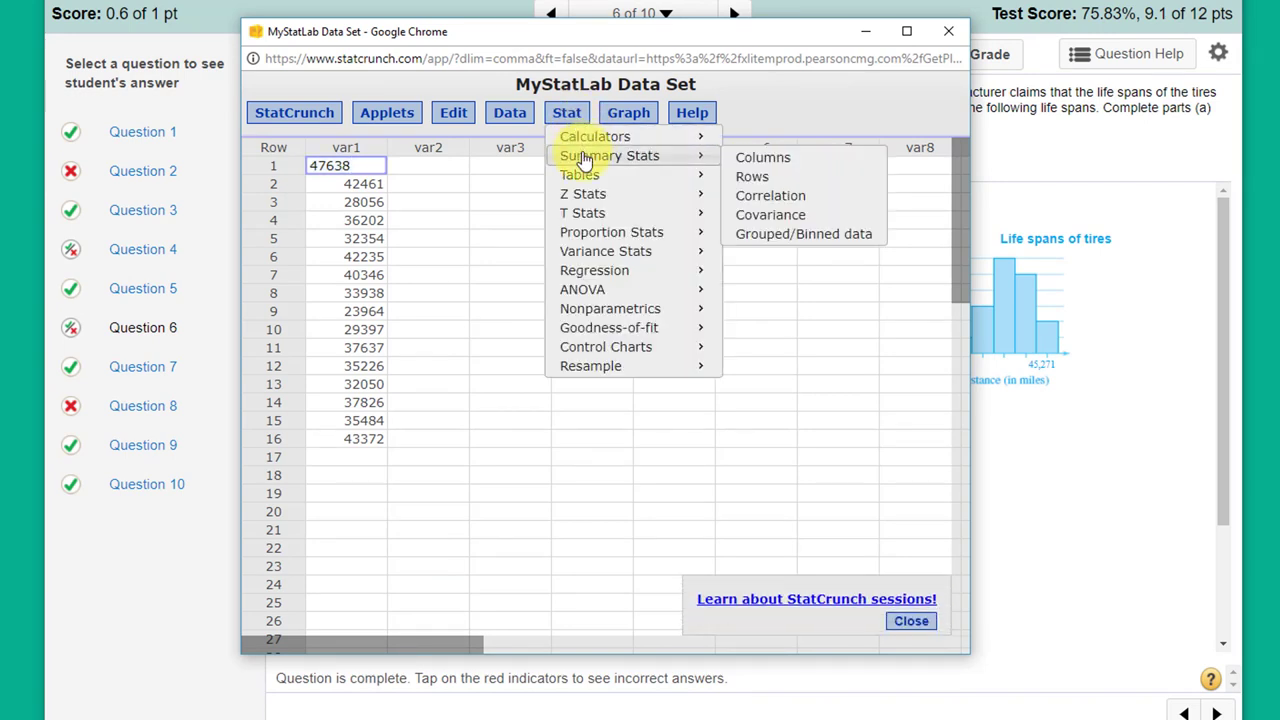
click(780, 162)
click(408, 139)
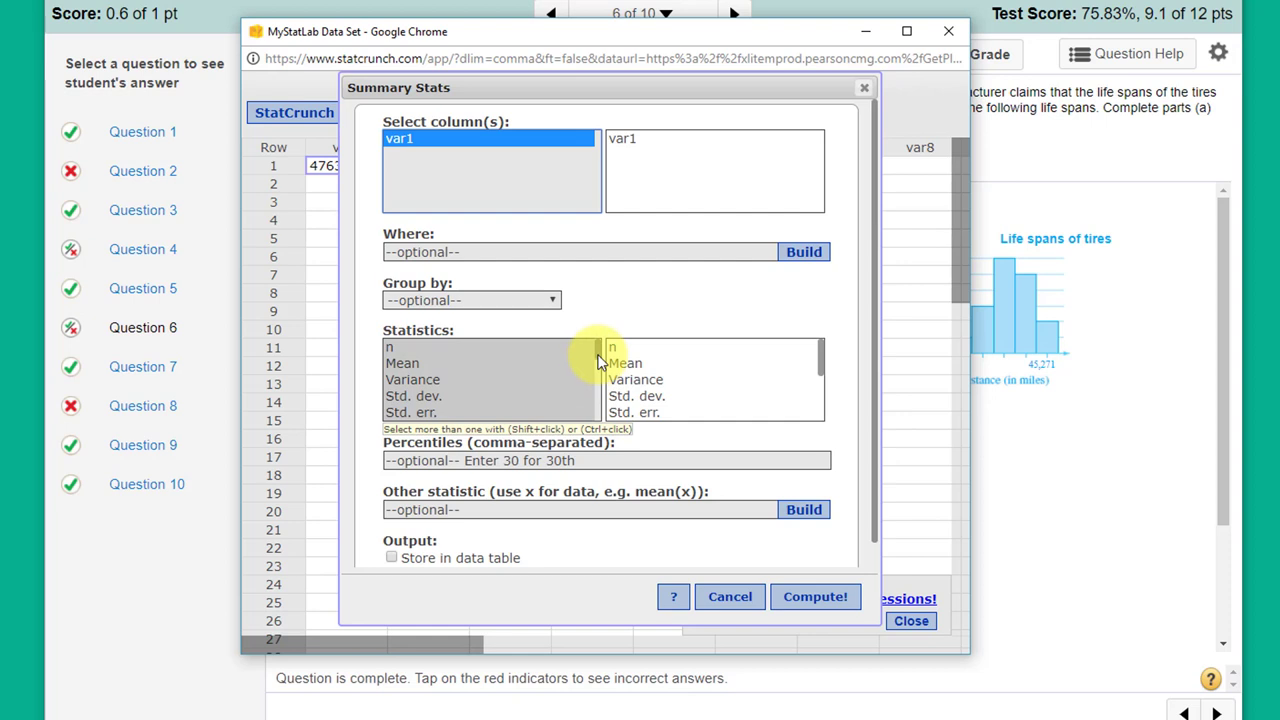
Select Mean through Max, including Range, Min and Max, as var1's statistics.
click(403, 364)
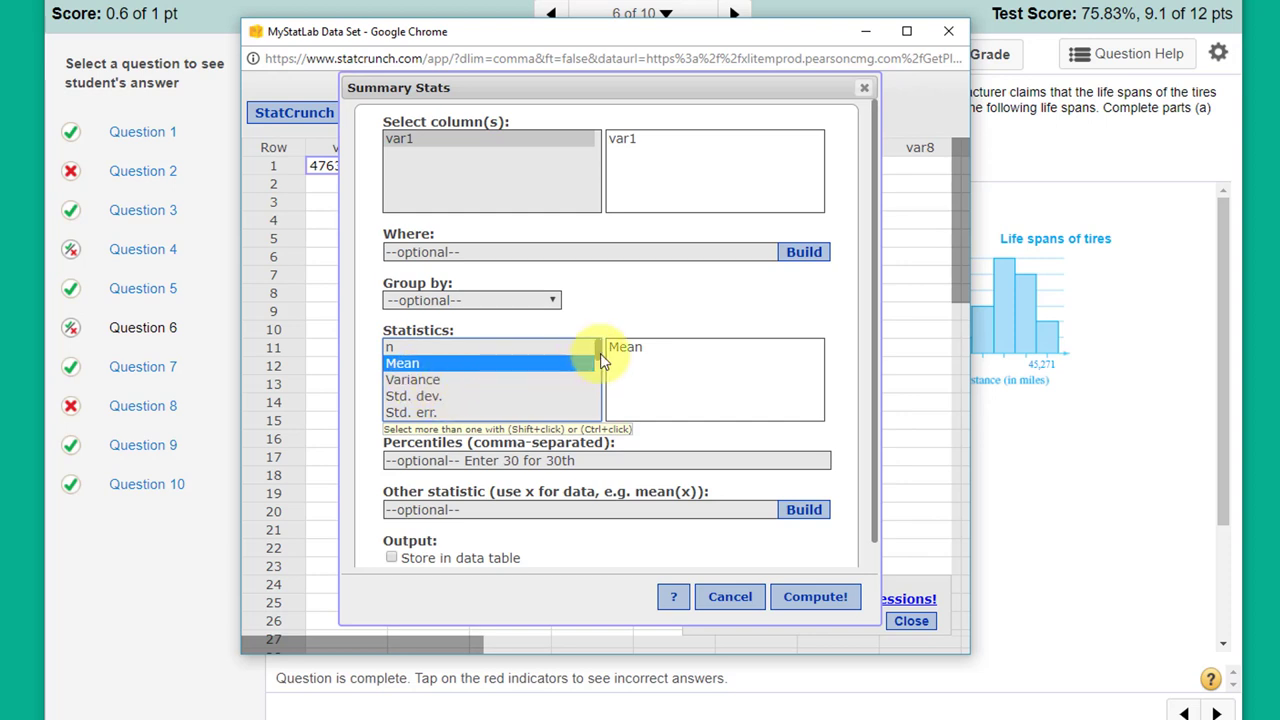
drag(600, 351, 591, 380)
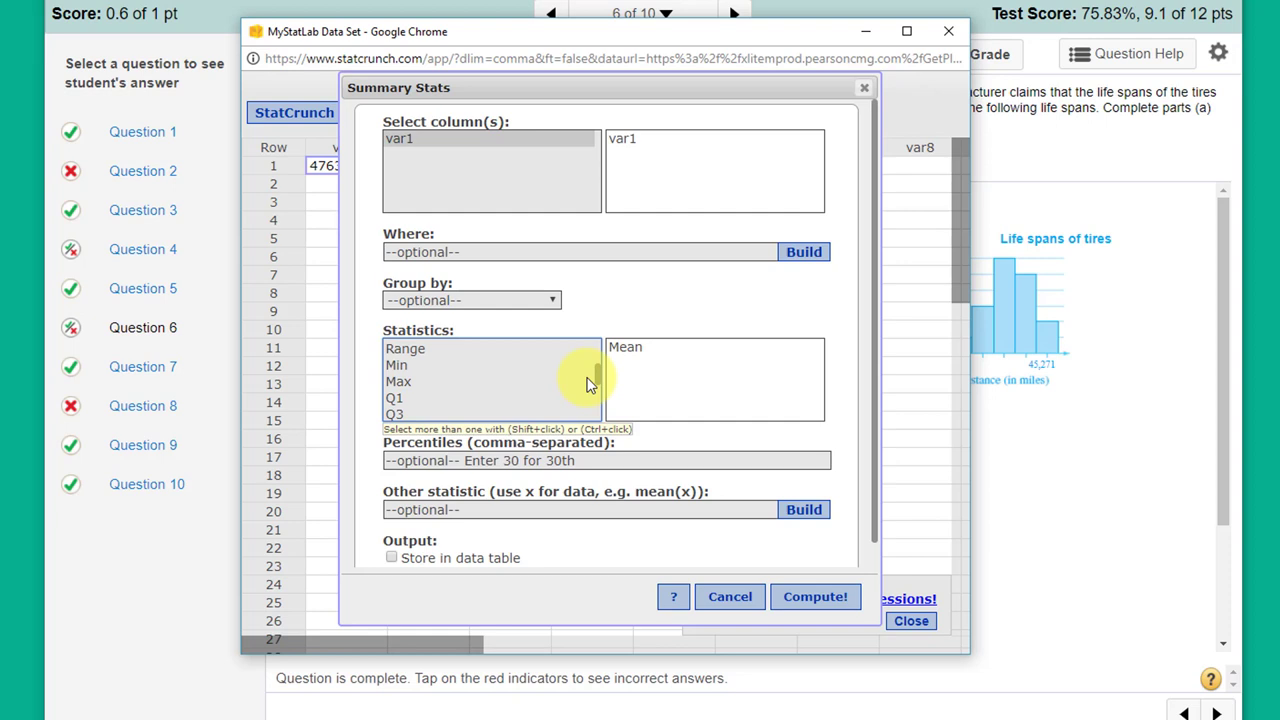
shift+click(515, 381)
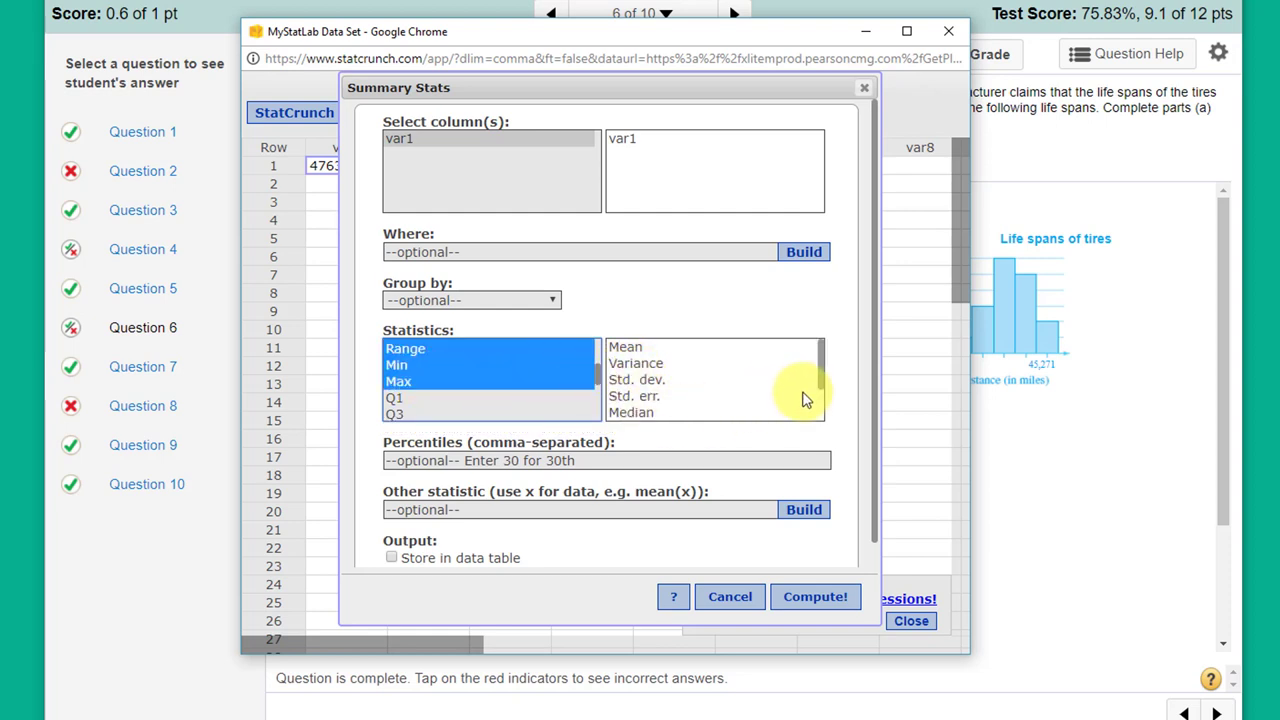
mouse_move(820, 389)
mouse_down()
mouse_move(811, 428)
mouse_move(811, 410)
mouse_up()
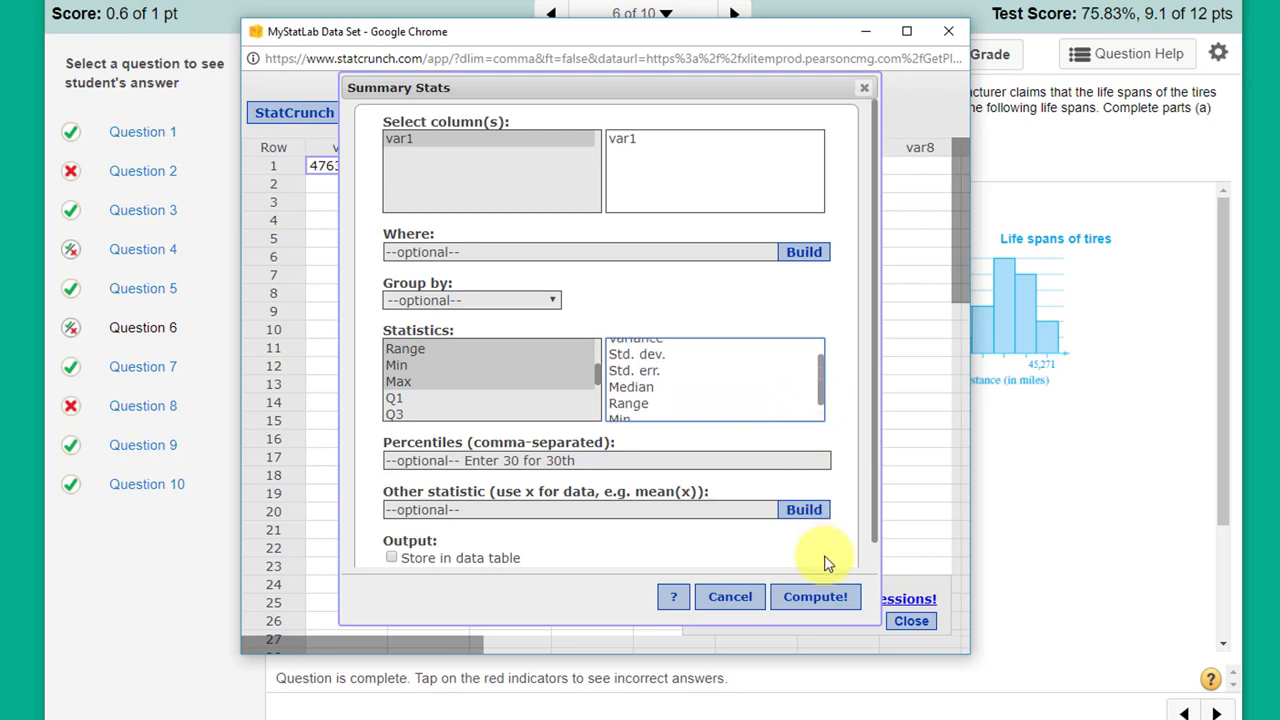
Compute var1's summary (range 23674, min 23964, max 47638) and check it against the question.
click(815, 596)
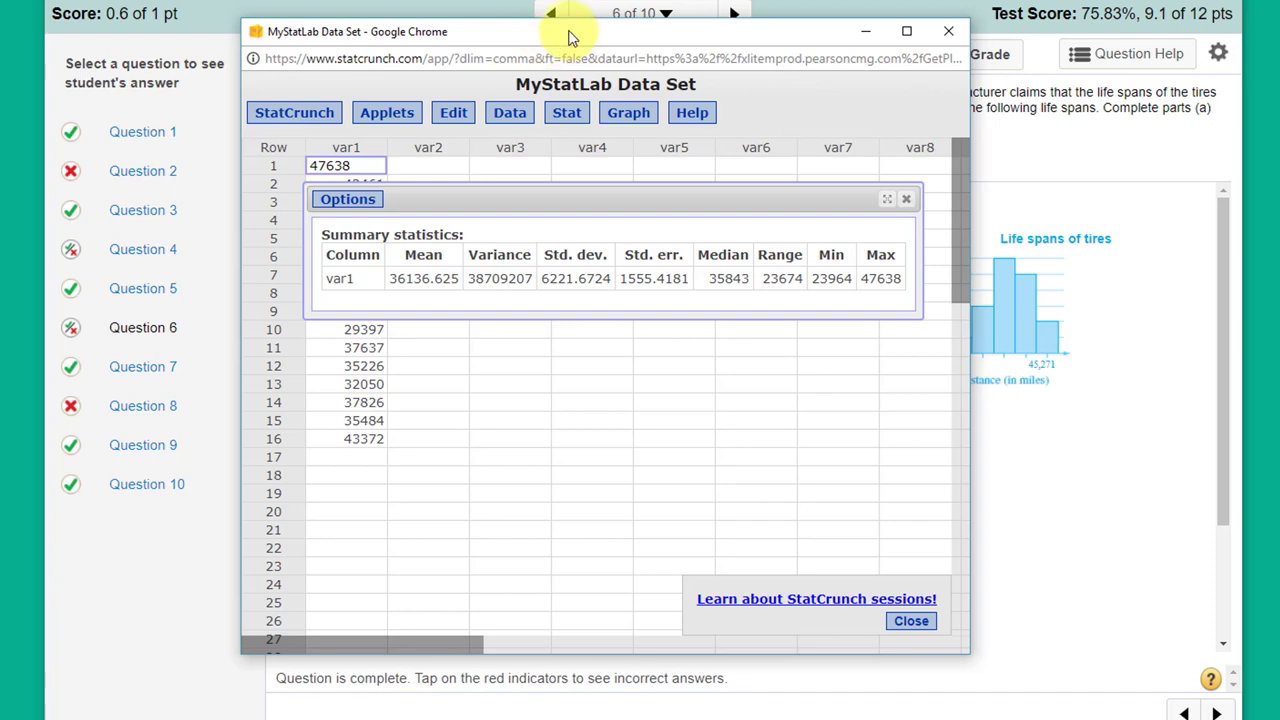
drag(570, 32, 1019, 117)
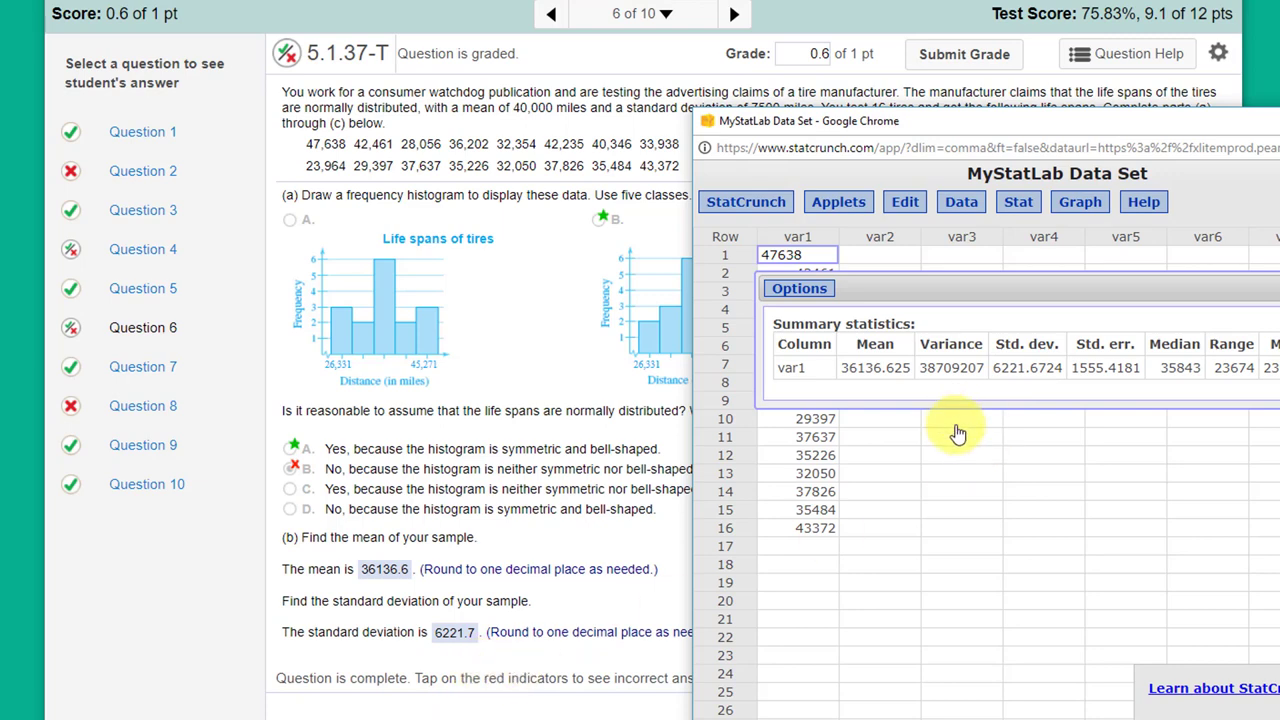
drag(1052, 126, 608, 54)
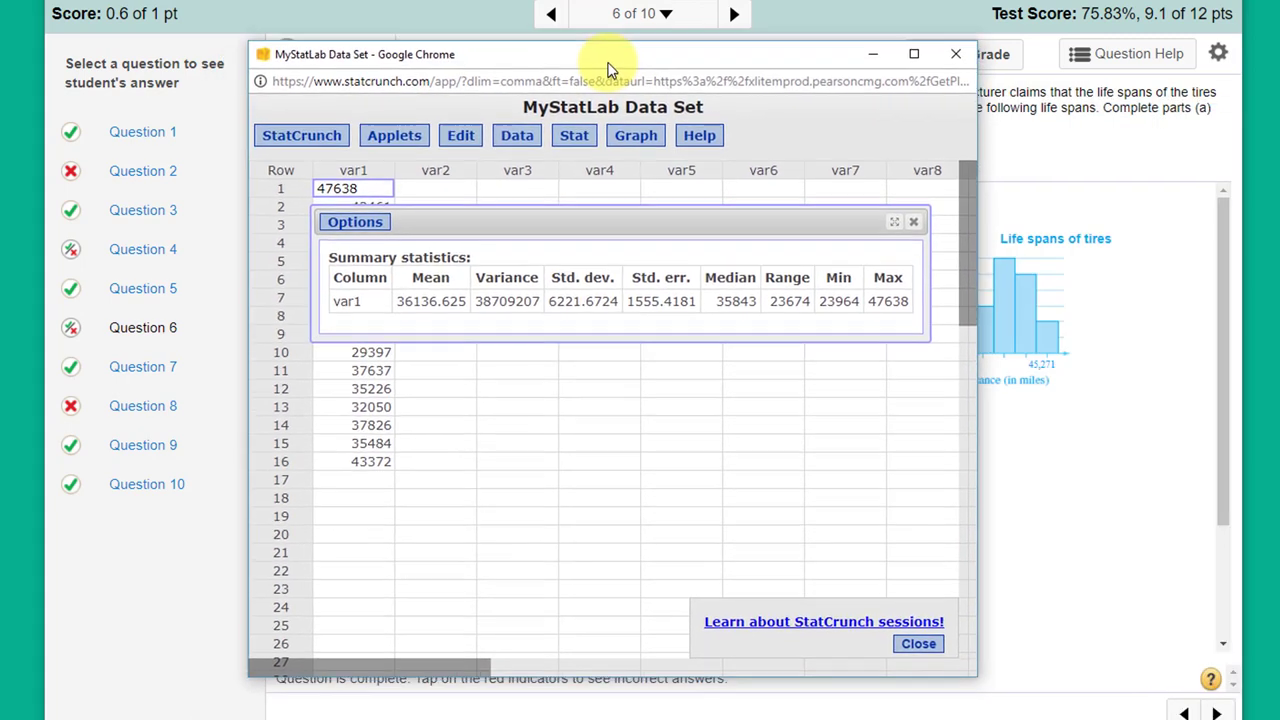
Recompute var1's summary with only Range, Min and Max, storing them in the data table.
click(362, 220)
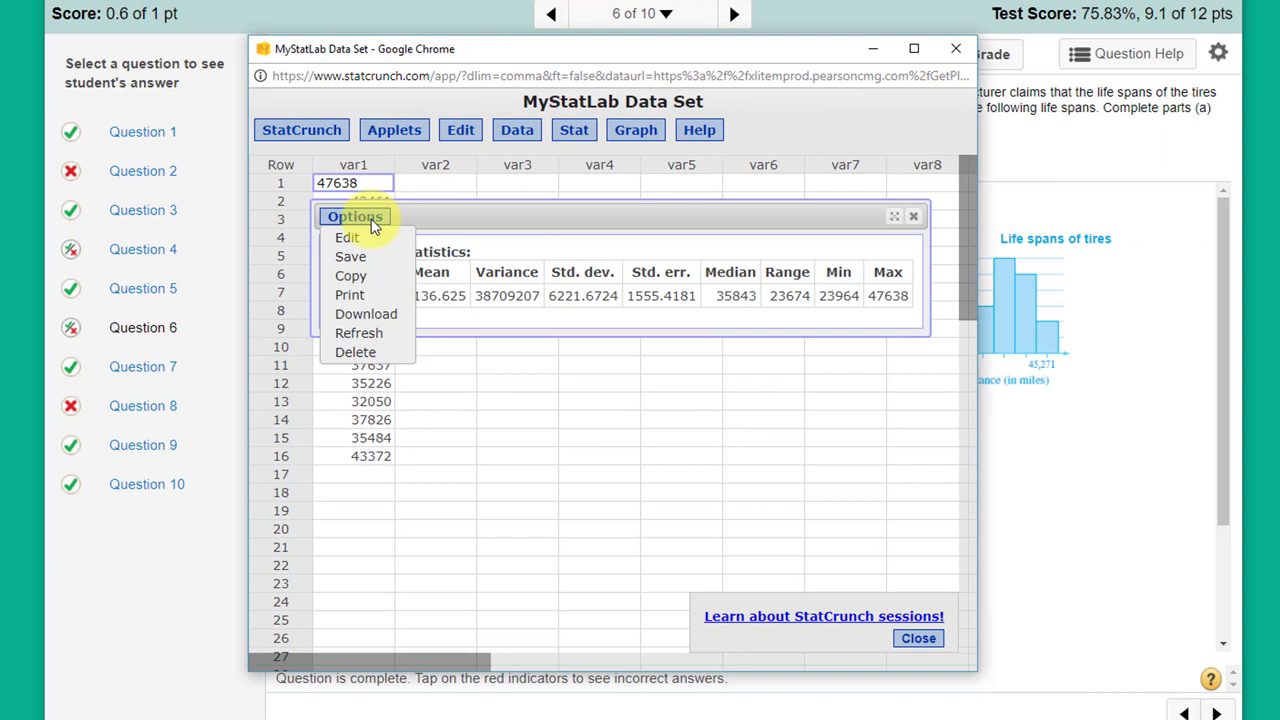
click(365, 244)
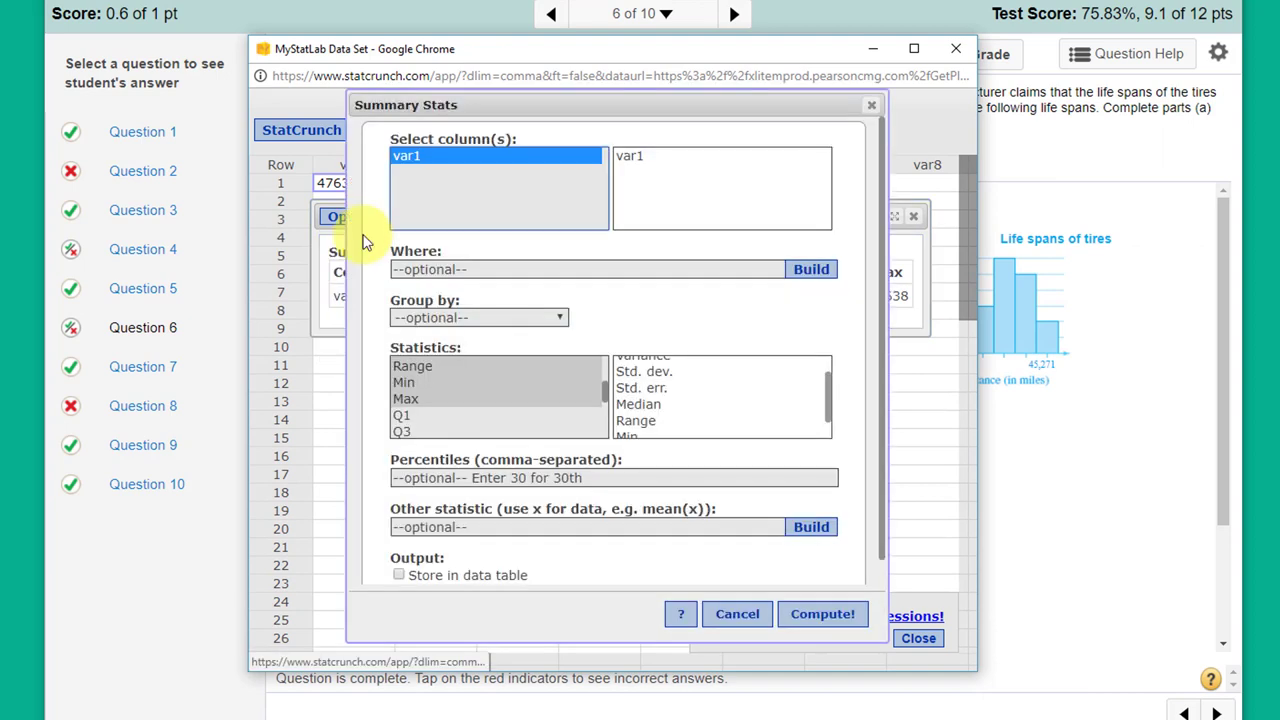
click(399, 576)
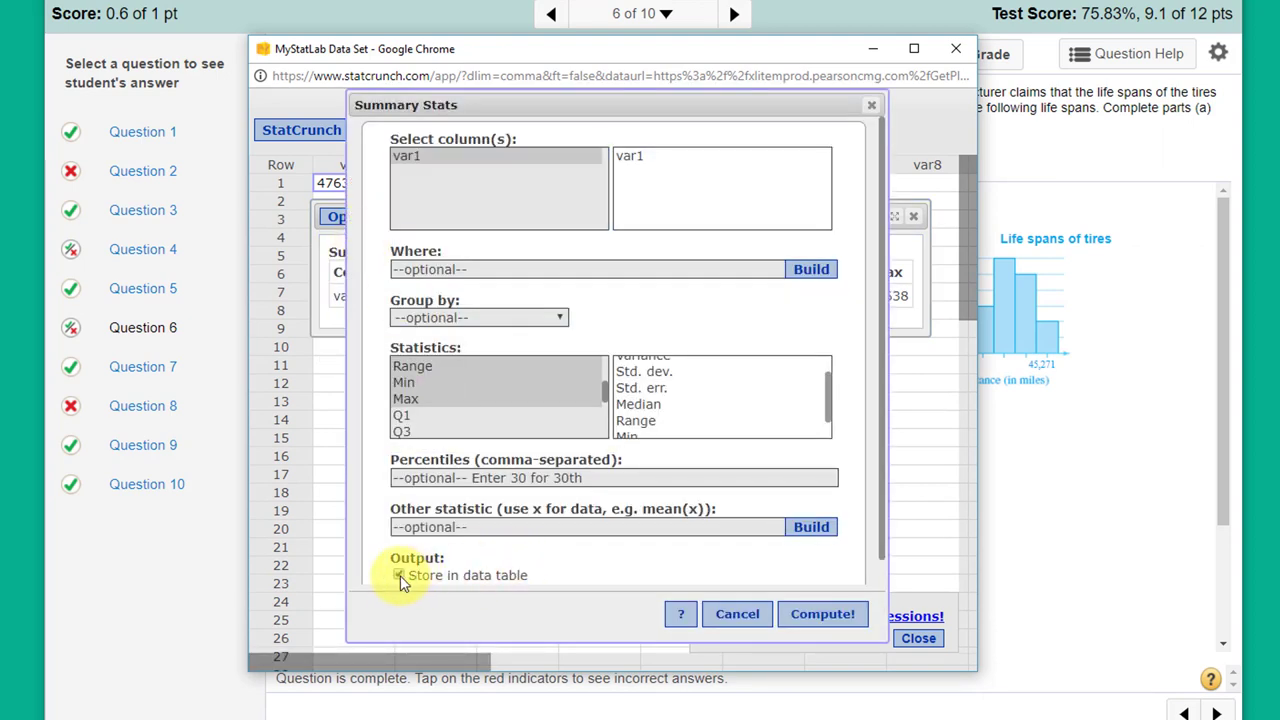
scroll(825, 398, up, 2)
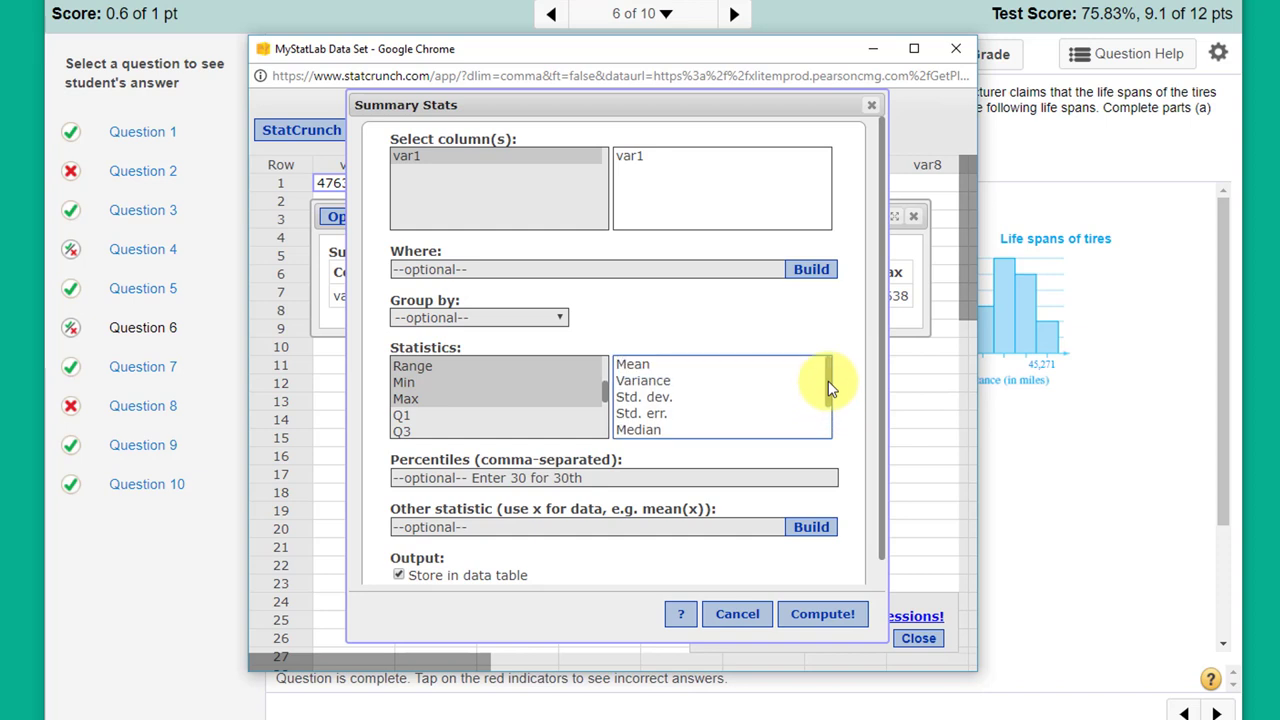
click(427, 366)
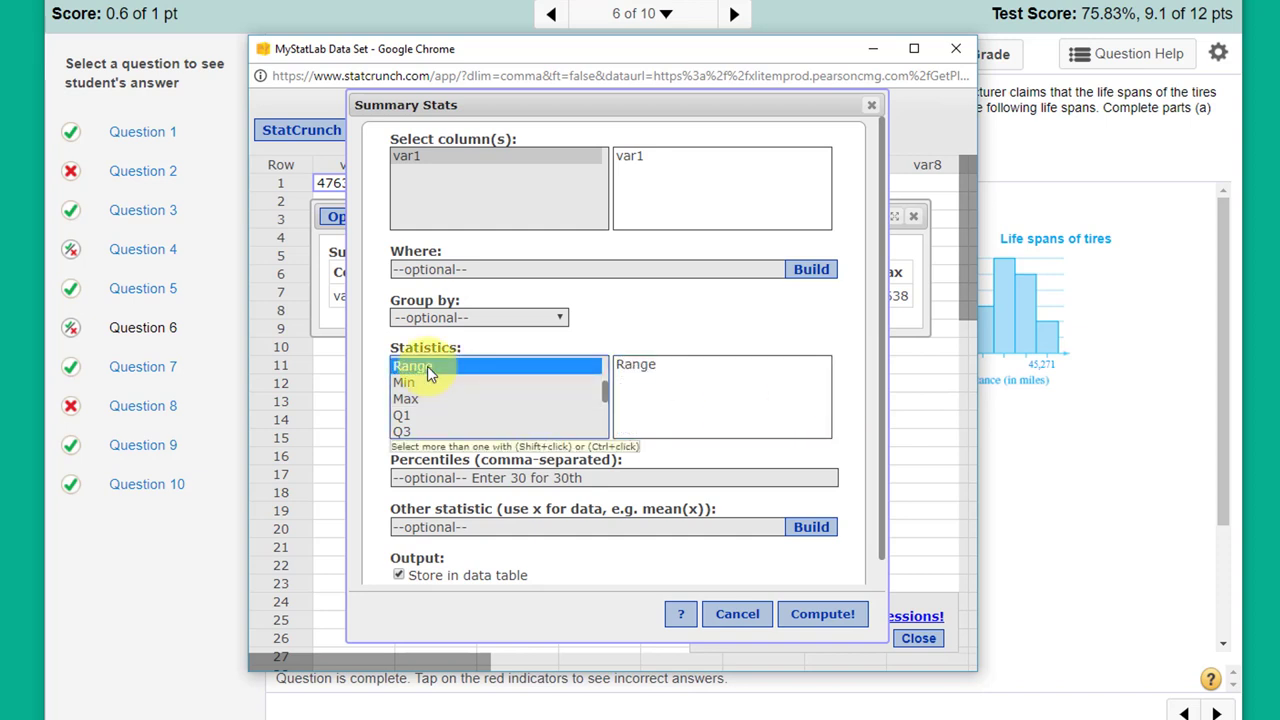
shift+click(416, 386)
shift+click(418, 398)
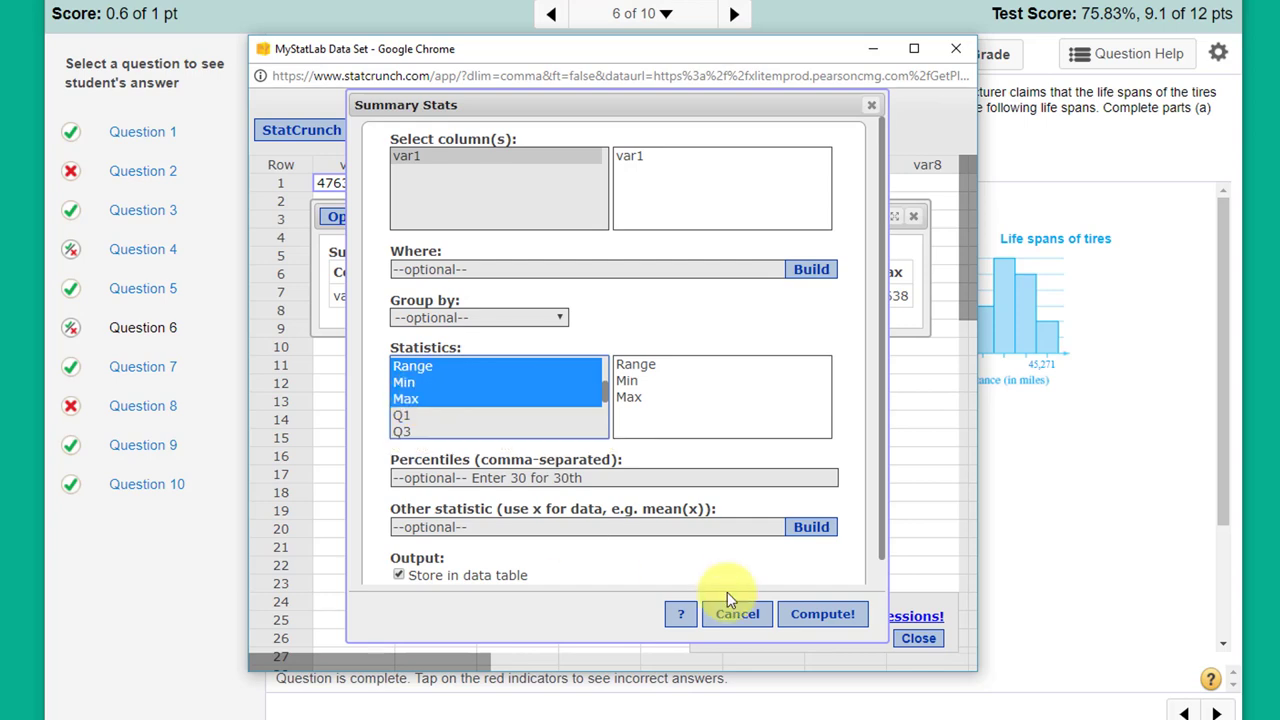
click(835, 618)
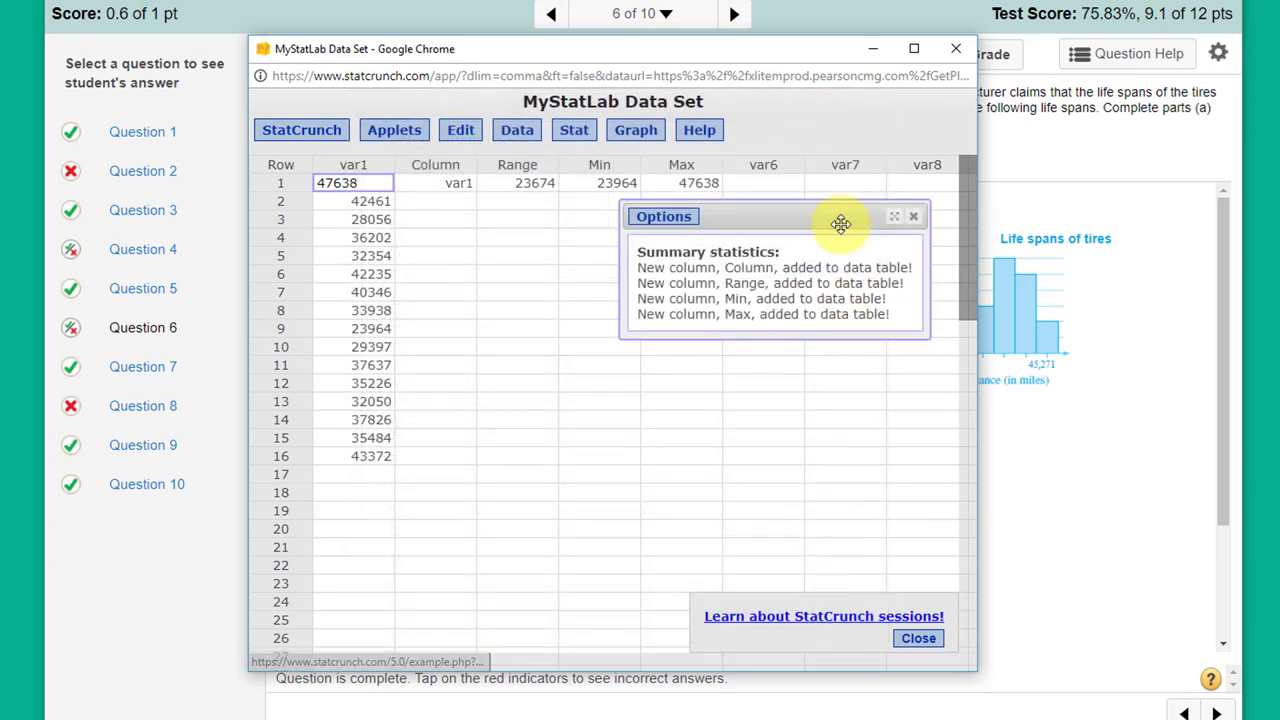
Move the results message off the new columns and go to the Graph menu.
drag(834, 220, 749, 417)
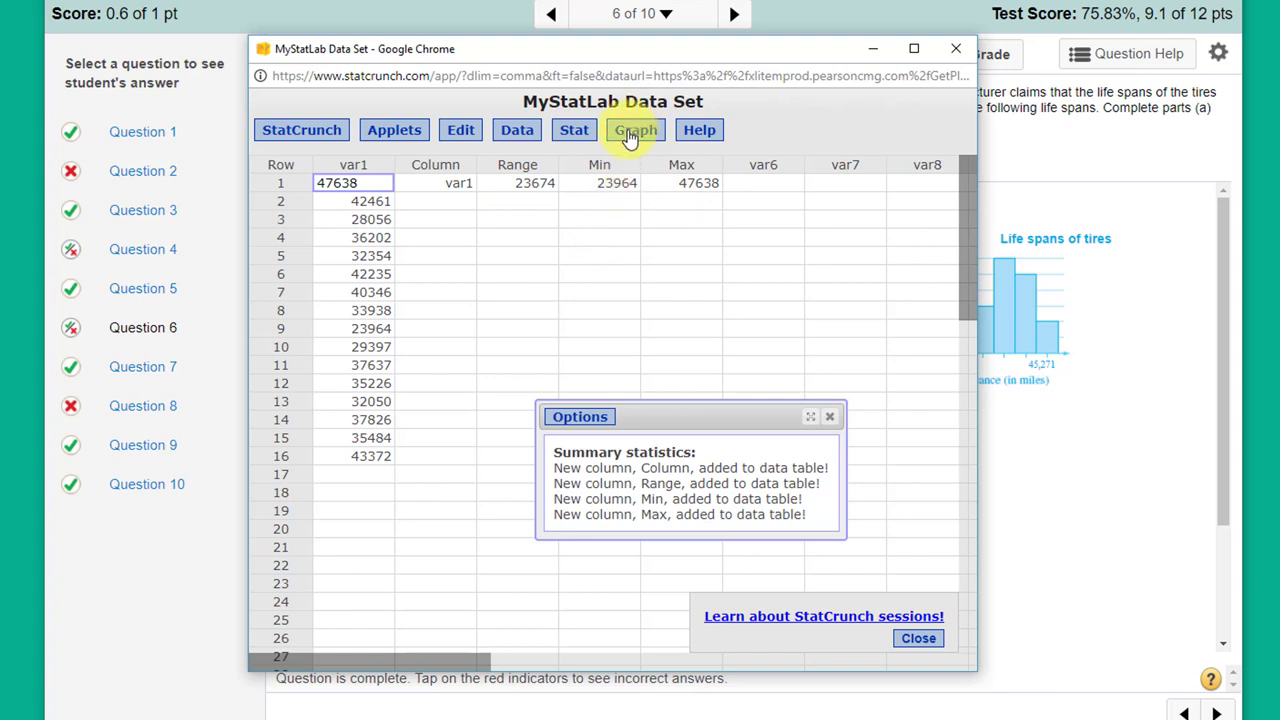
click(630, 137)
Create a default frequency histogram of var1 with 5000-wide bins from 20000 to 50000.
click(657, 210)
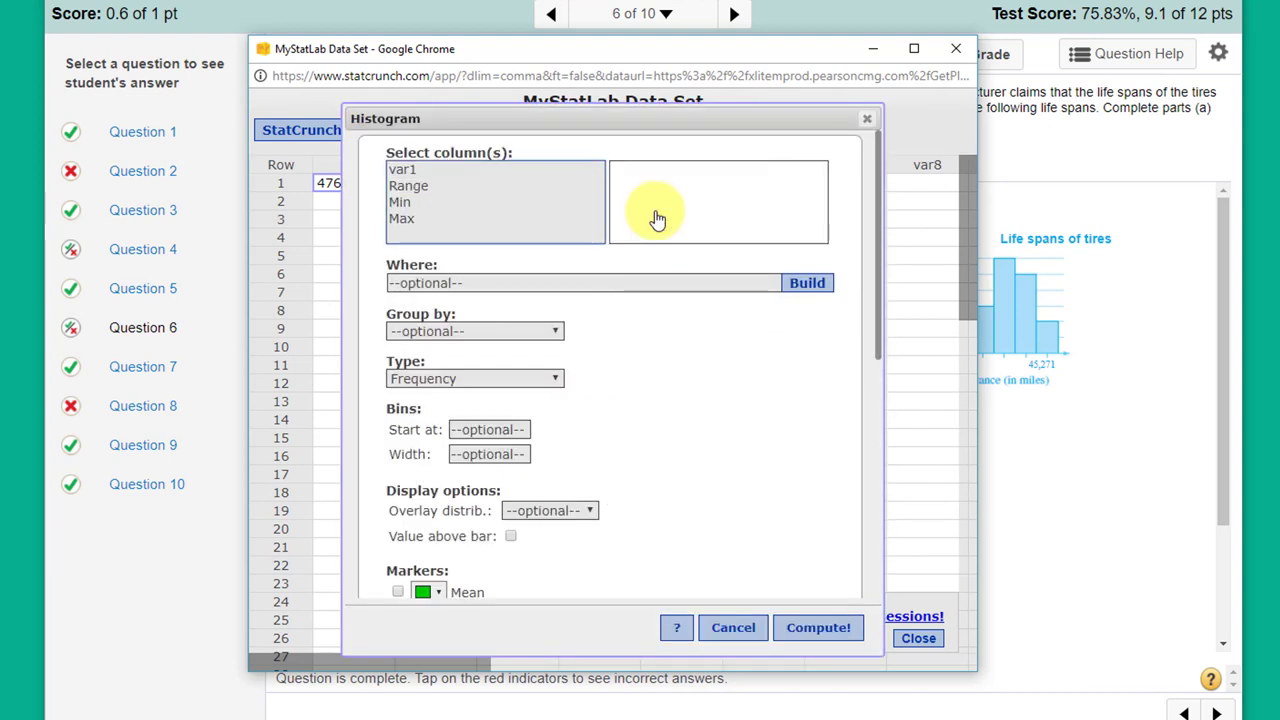
click(420, 169)
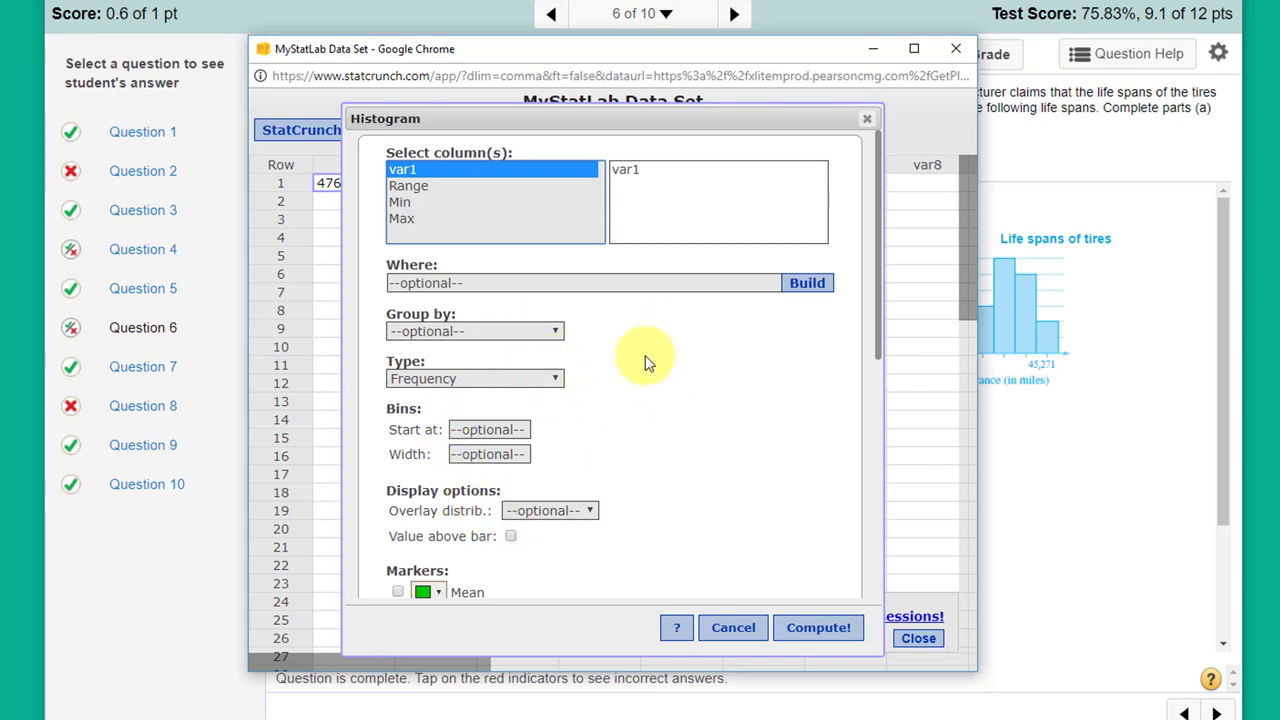
click(800, 628)
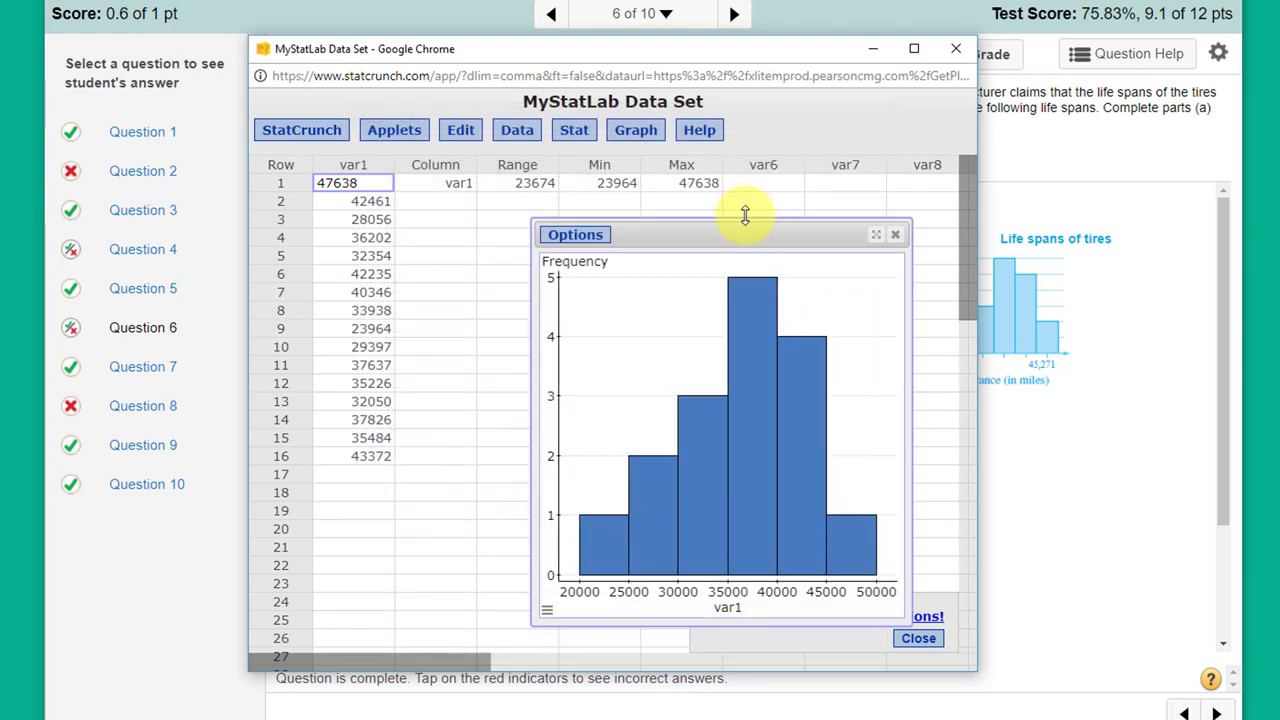
Rearrange the data set window so the full six-bin var1 histogram is visible.
drag(750, 50, 636, 0)
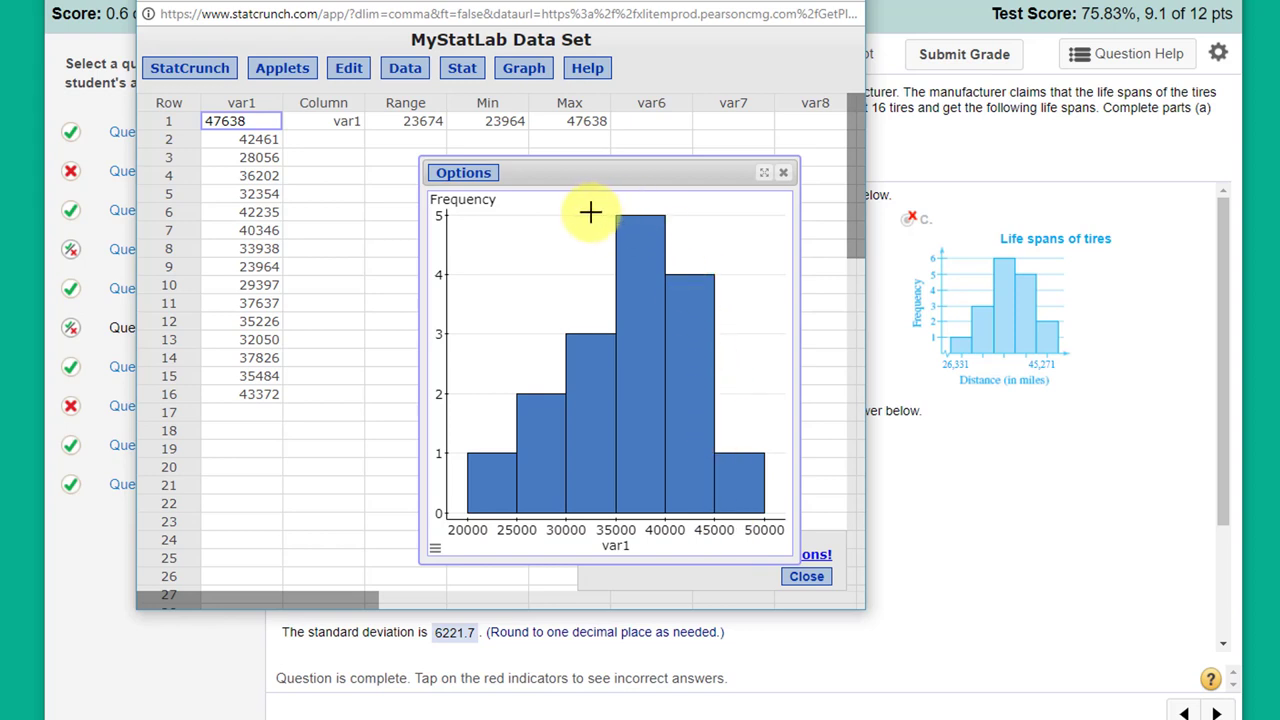
drag(586, 171, 605, 215)
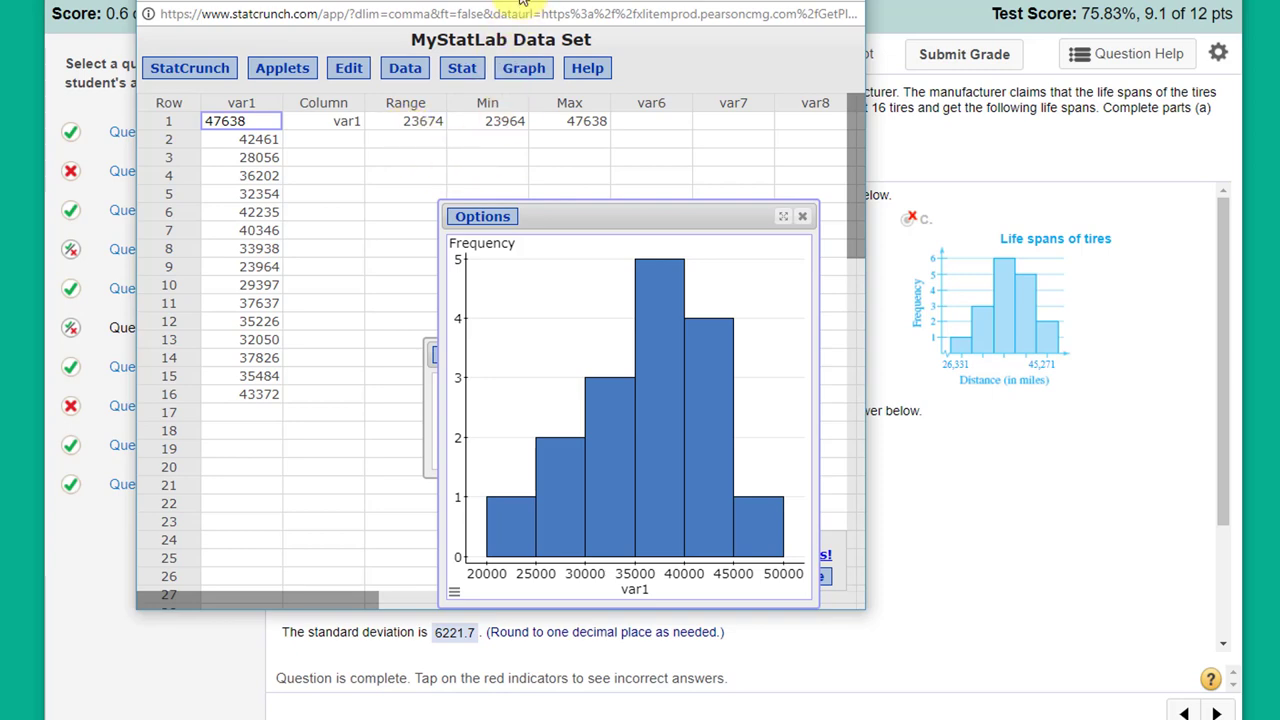
drag(527, 3, 696, 226)
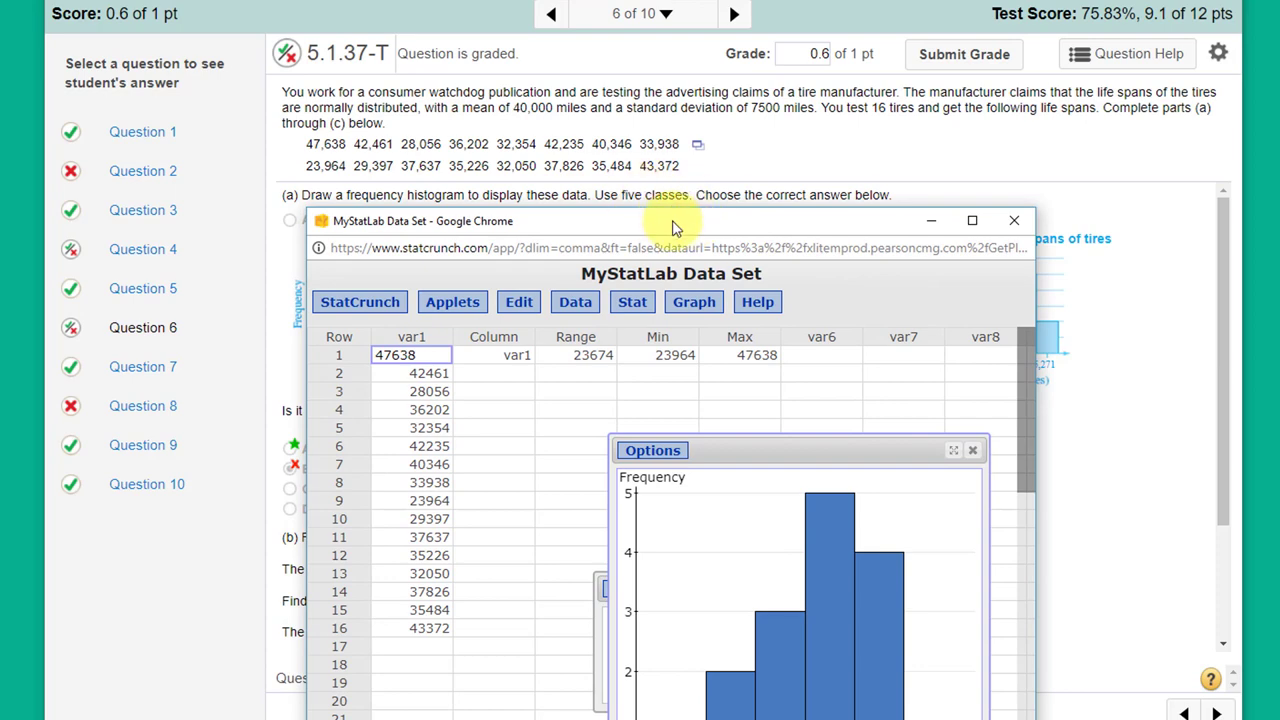
drag(674, 228, 624, 78)
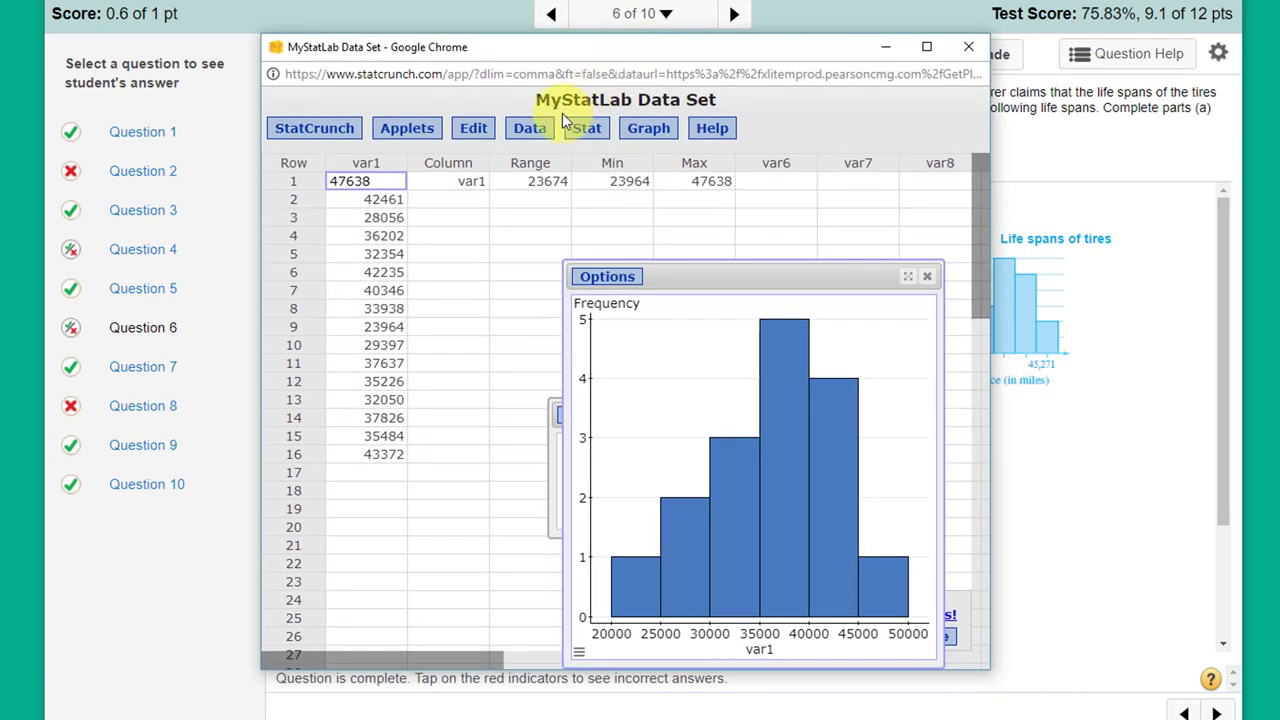
Compute a new Range / 5 column via Data > Compute > Expression, giving 4734.8.
click(545, 134)
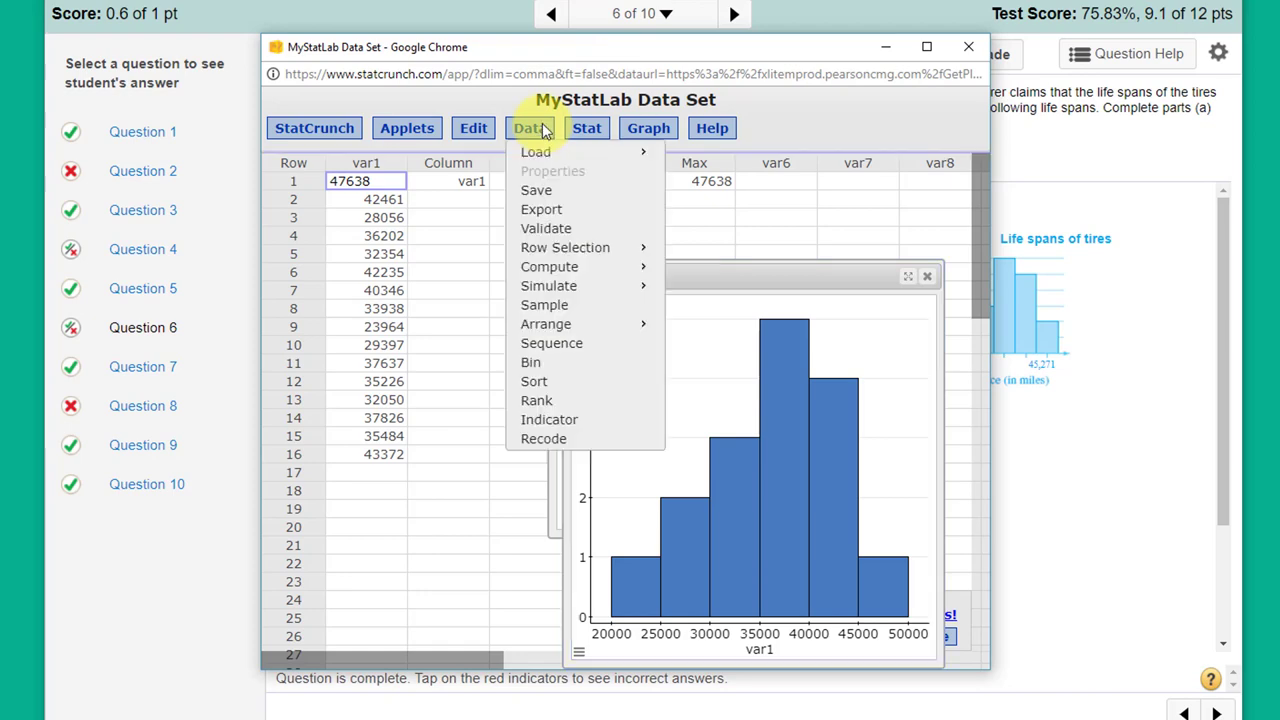
mouse_move(571, 266)
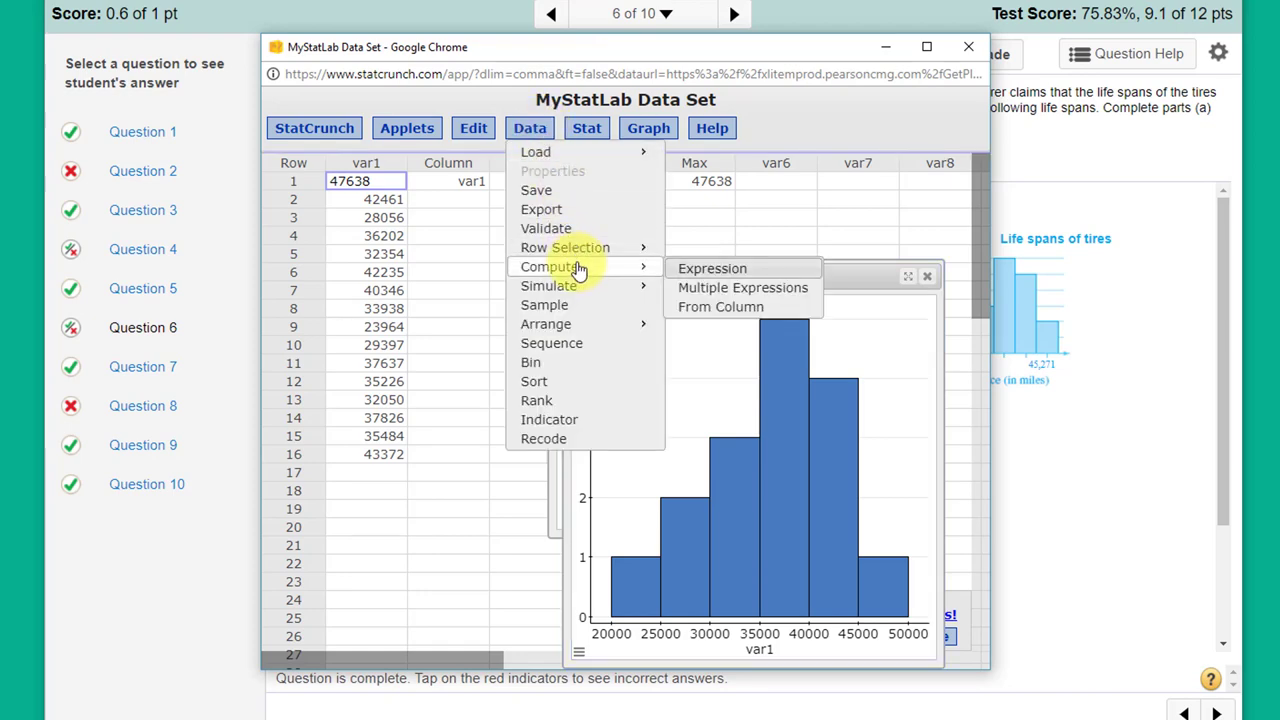
click(724, 271)
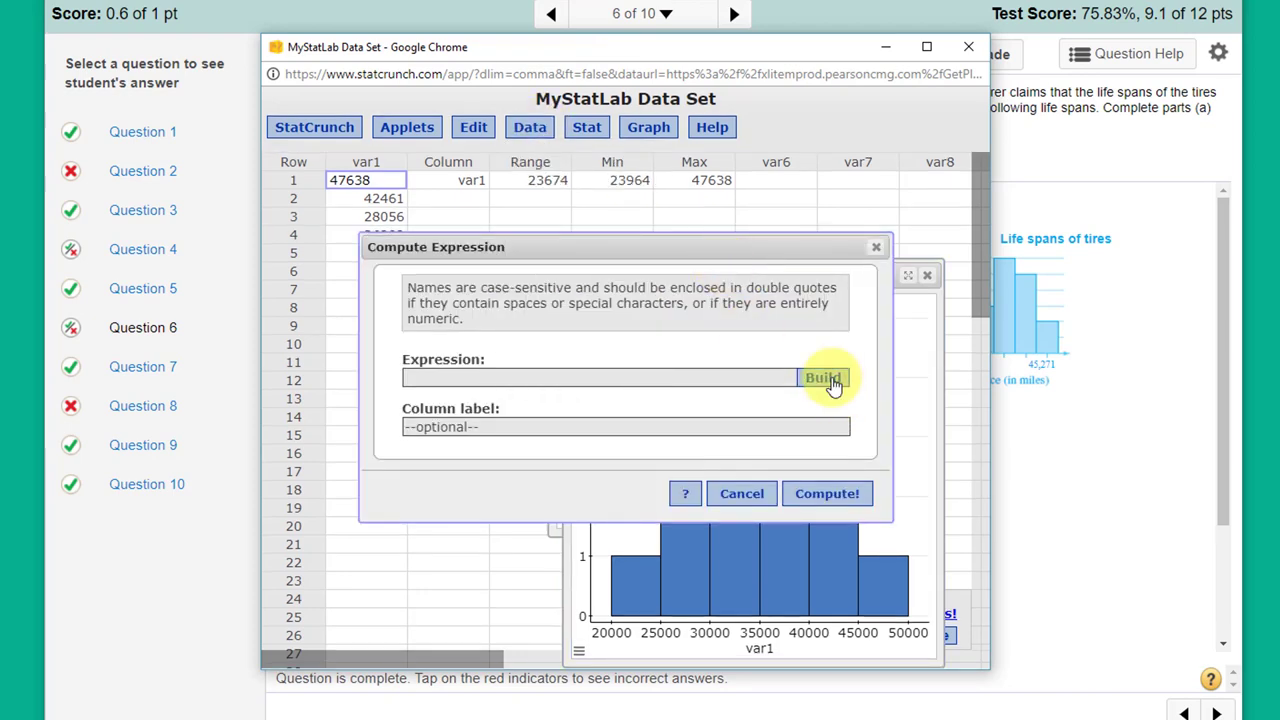
click(826, 377)
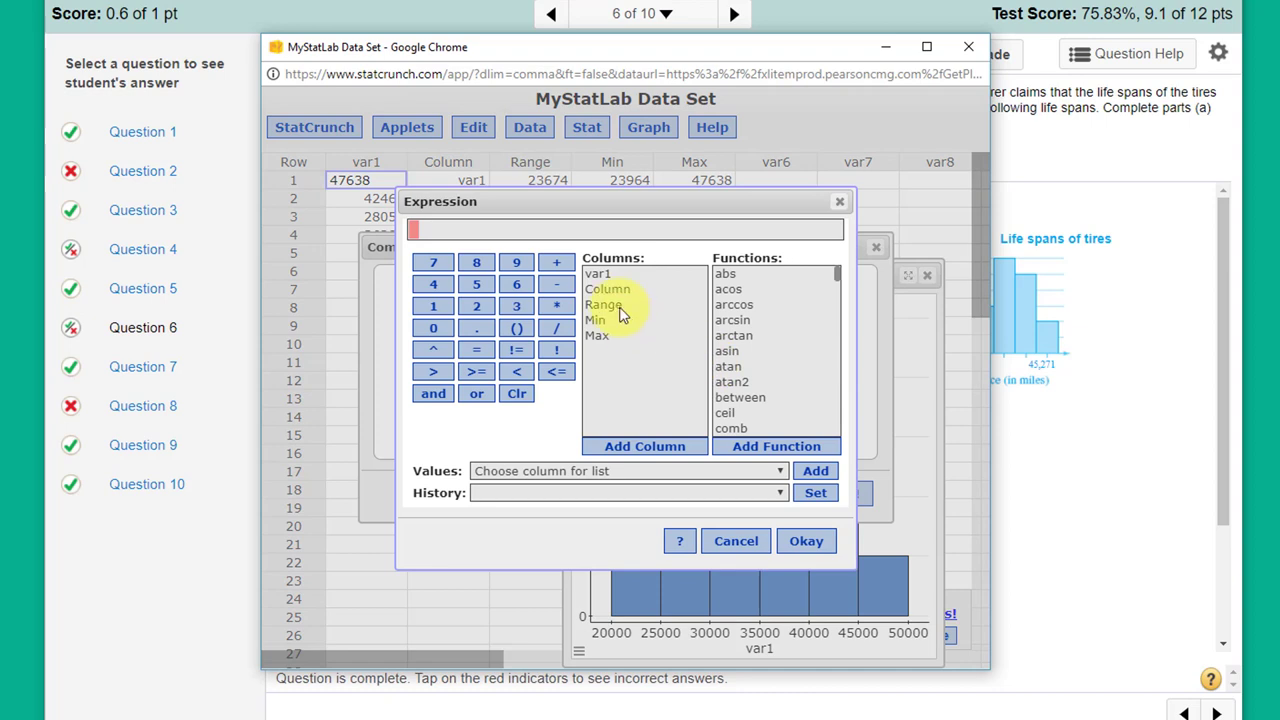
click(617, 306)
double_click(617, 313)
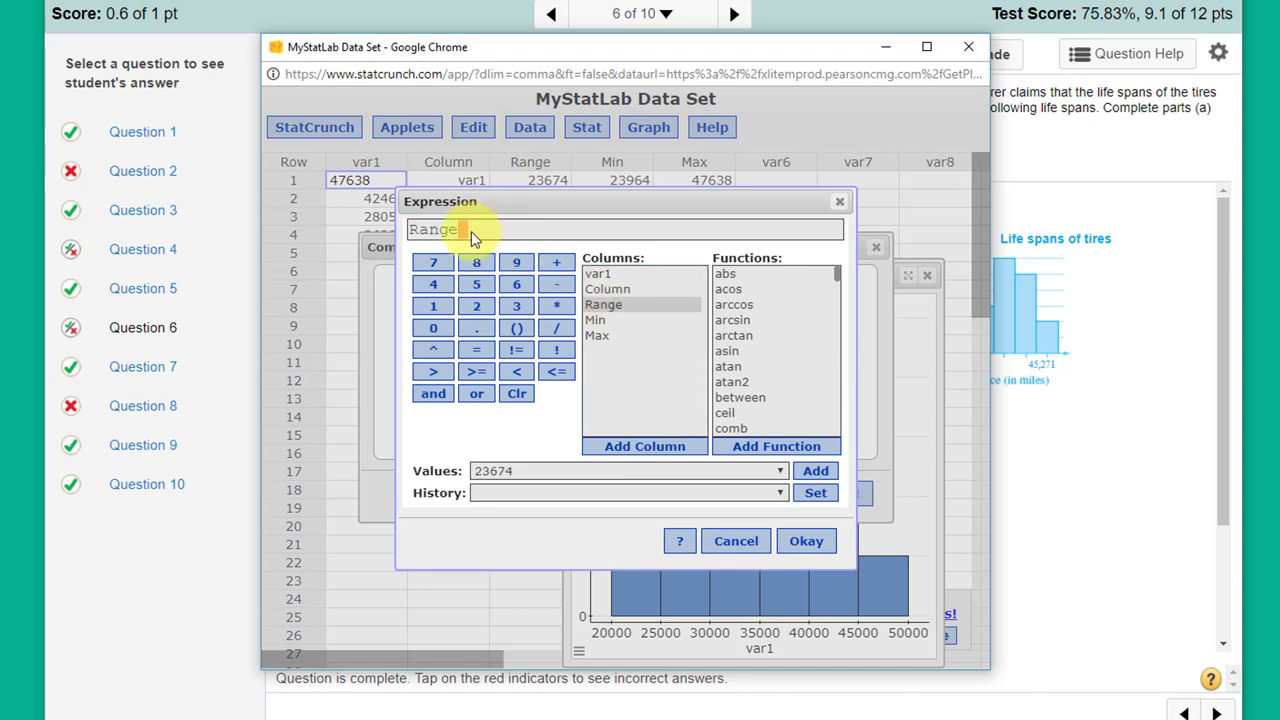
text(/)
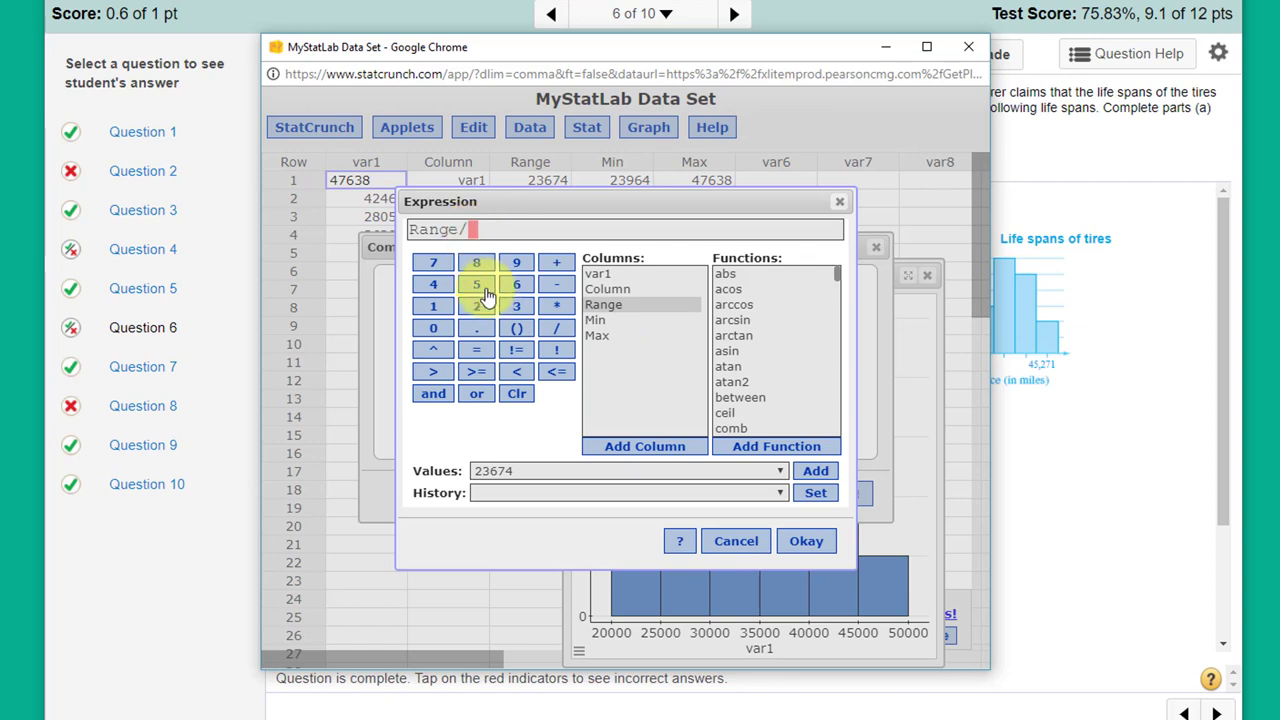
click(477, 285)
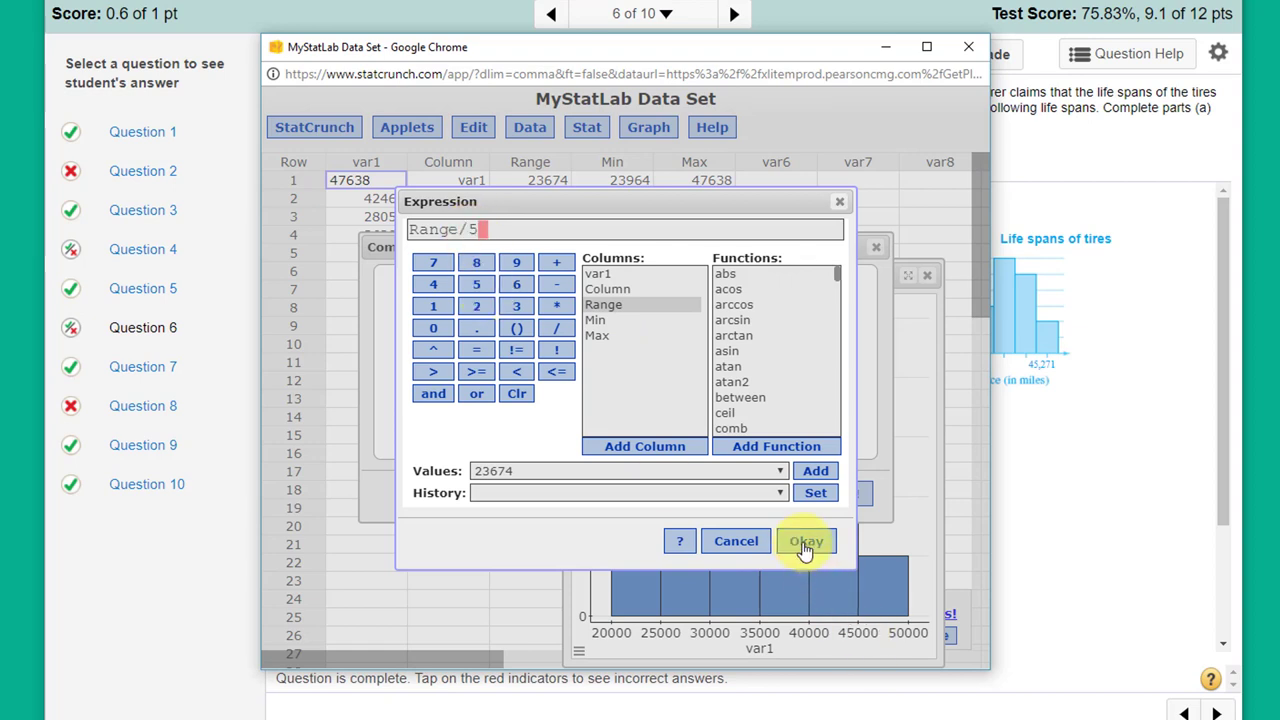
click(806, 541)
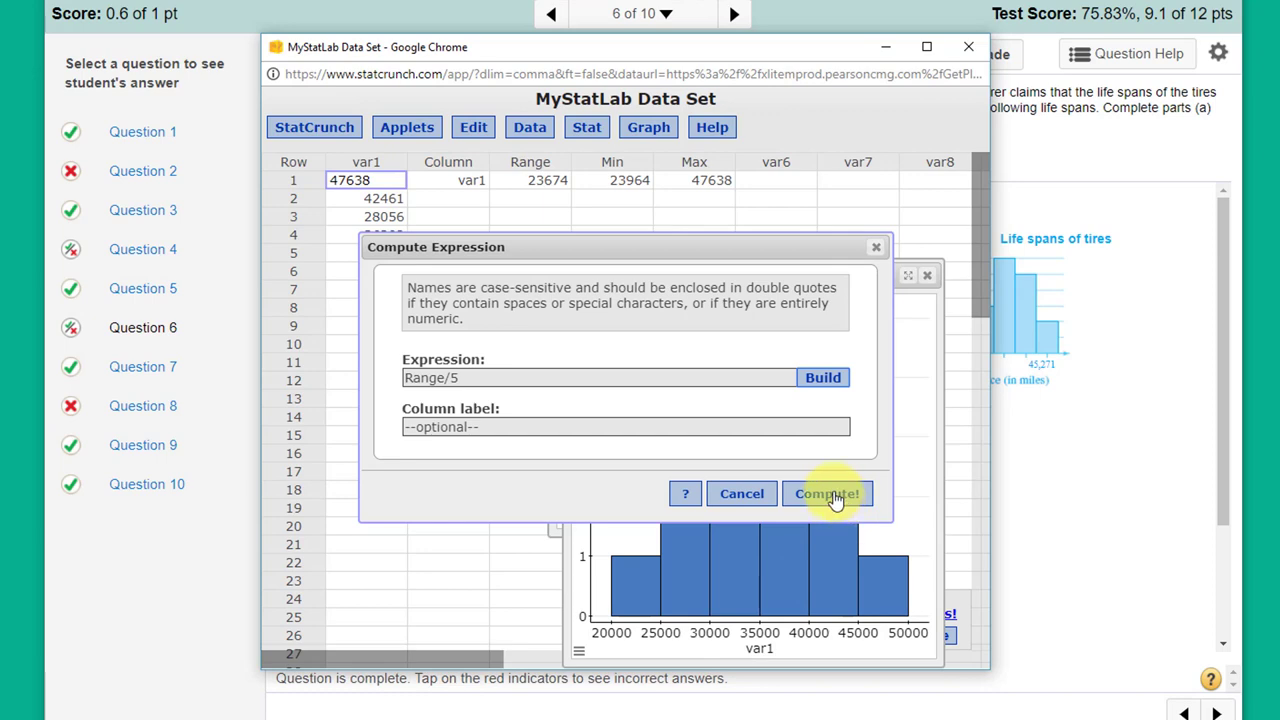
click(827, 494)
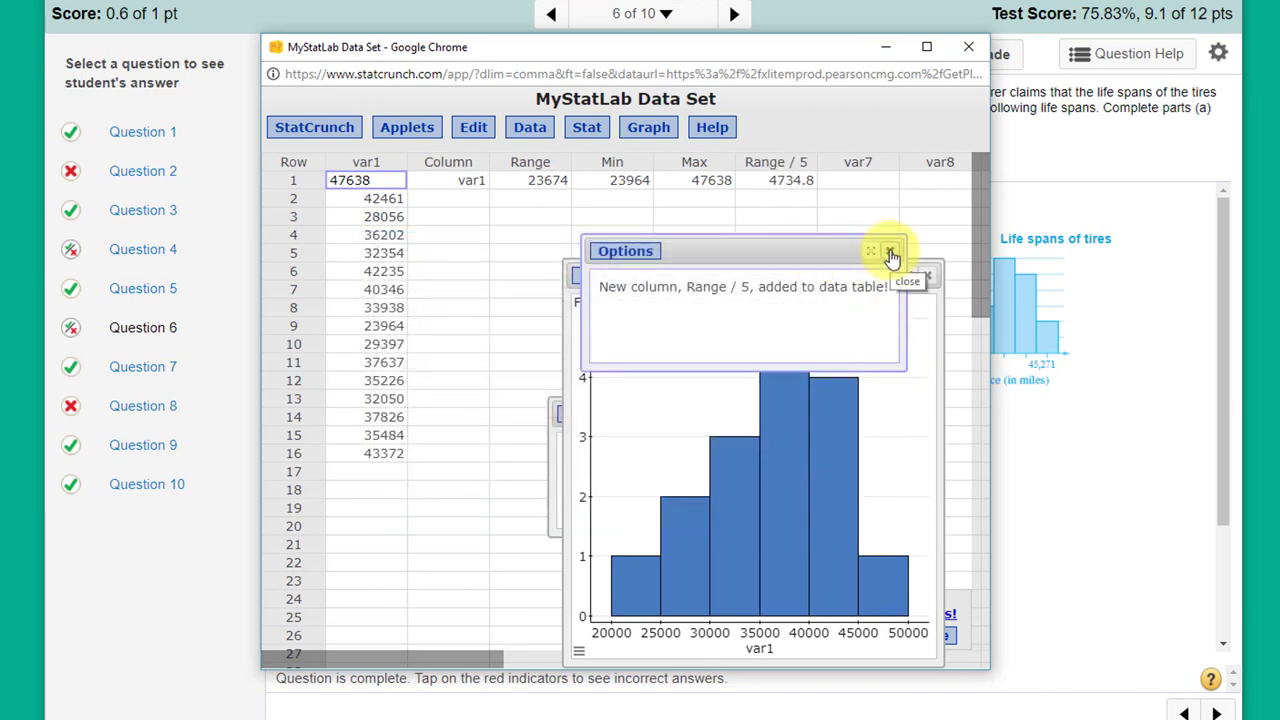
click(891, 253)
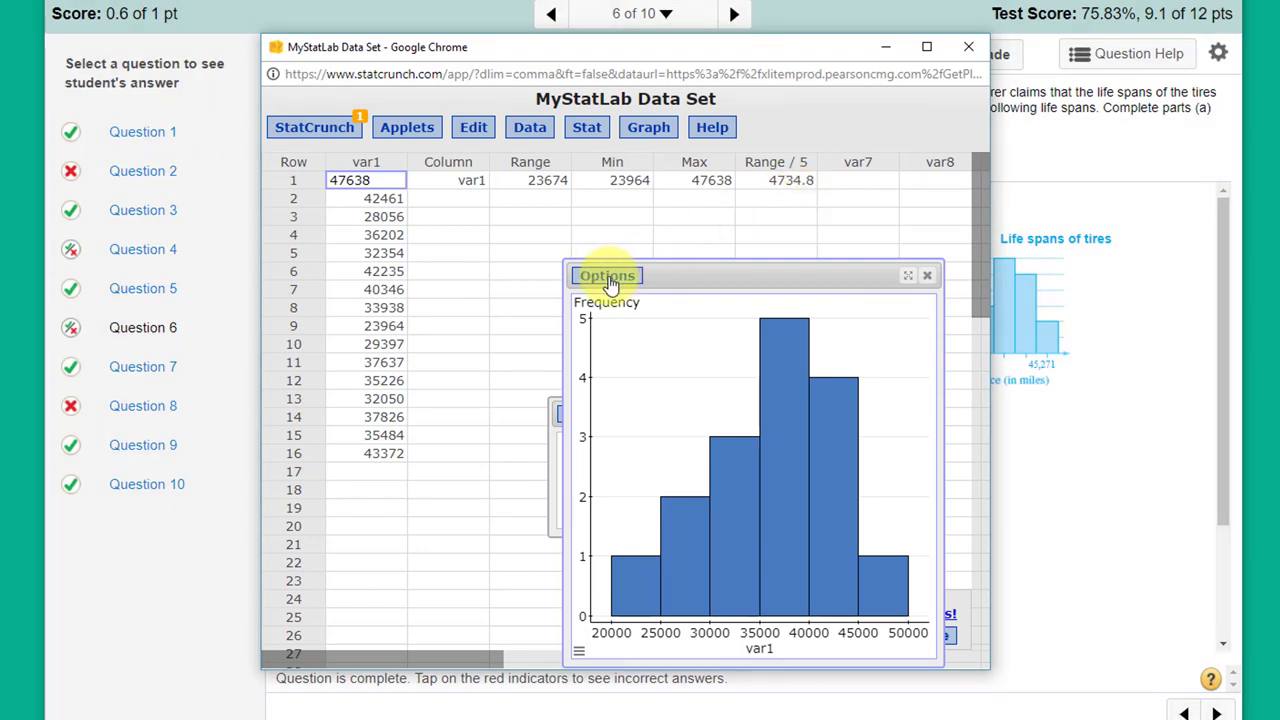
Edit the var1 histogram's settings and enlarge the data set window beside the dialog.
click(609, 279)
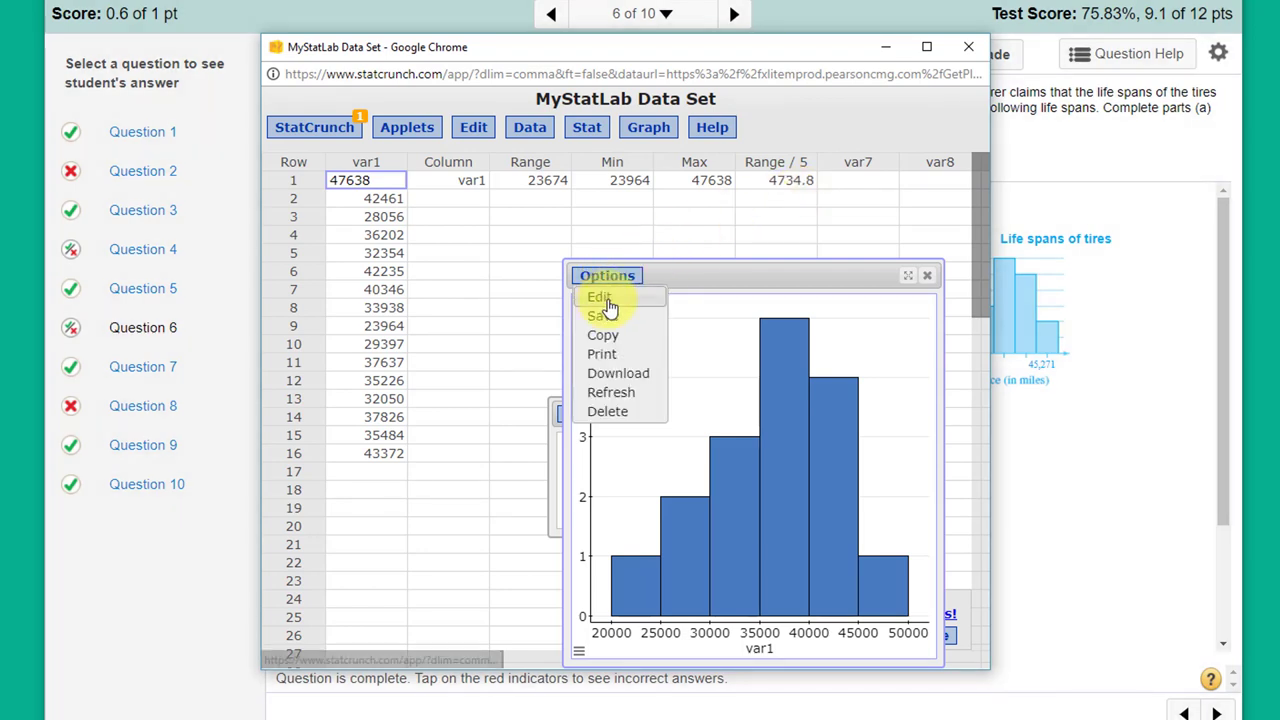
click(598, 297)
drag(594, 91, 580, 121)
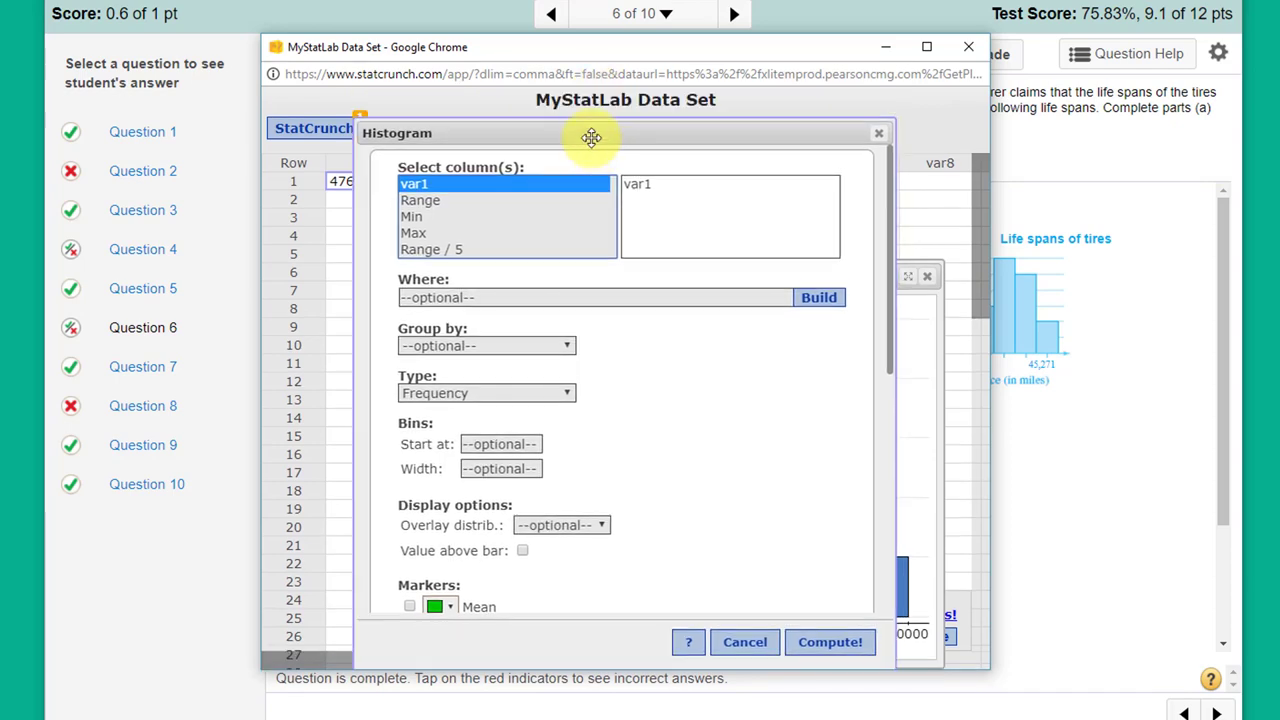
drag(990, 384, 1214, 392)
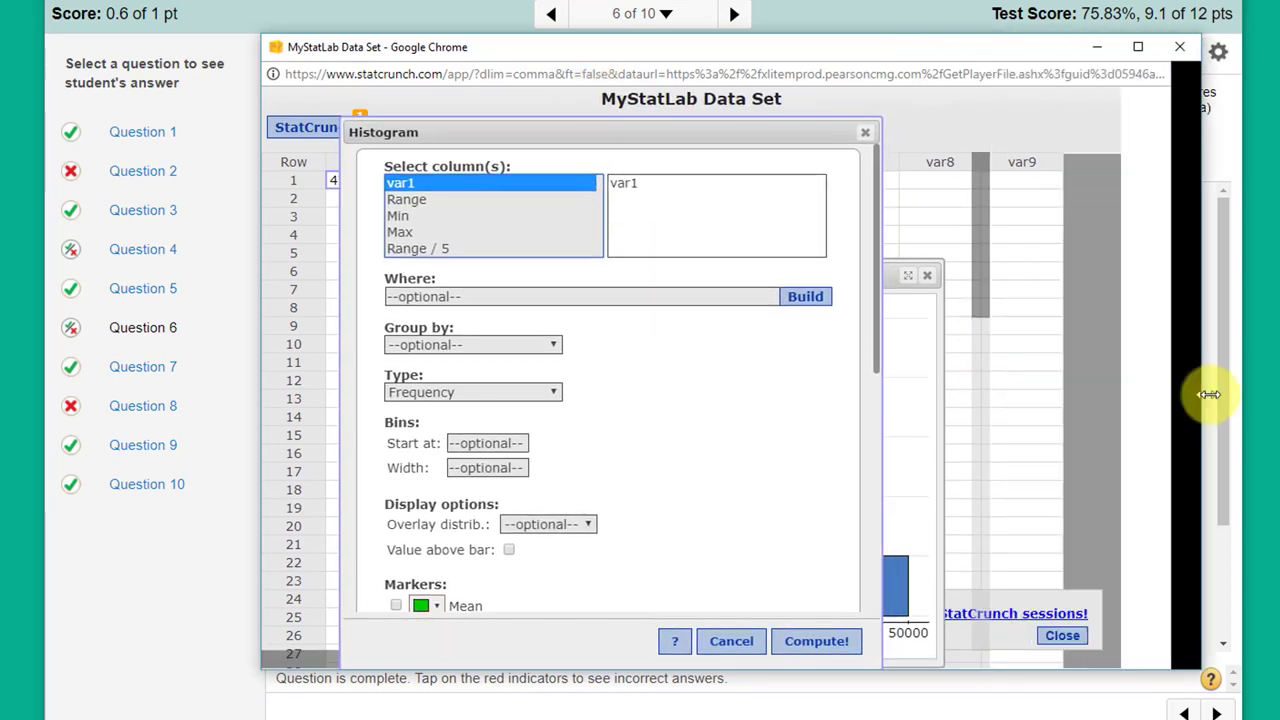
drag(802, 50, 698, 0)
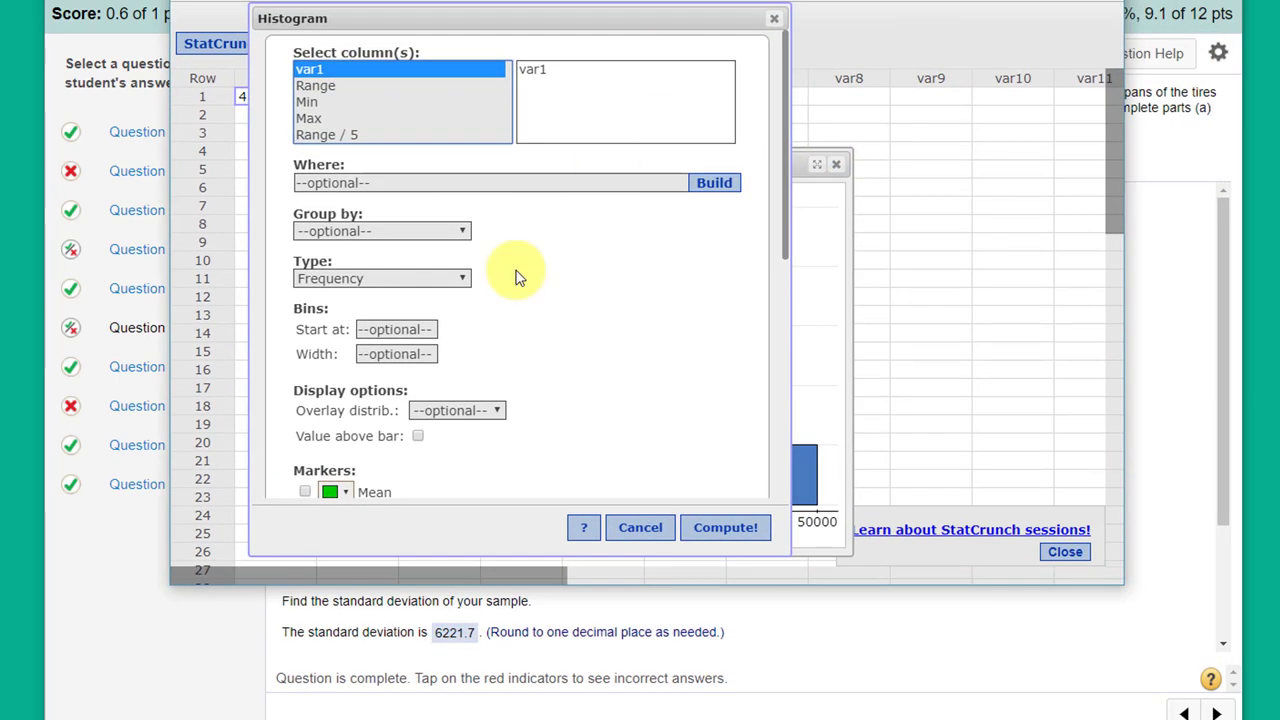
drag(436, 588, 423, 706)
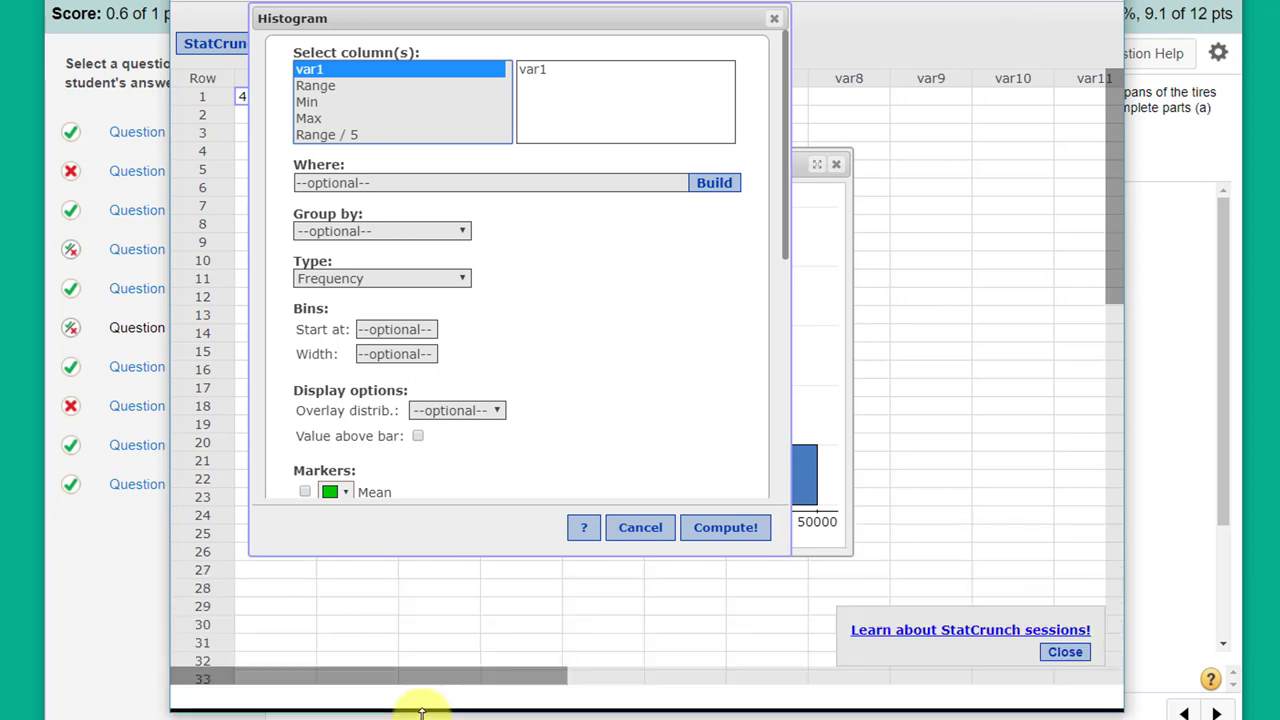
drag(529, 106, 568, 250)
drag(567, 174, 572, 168)
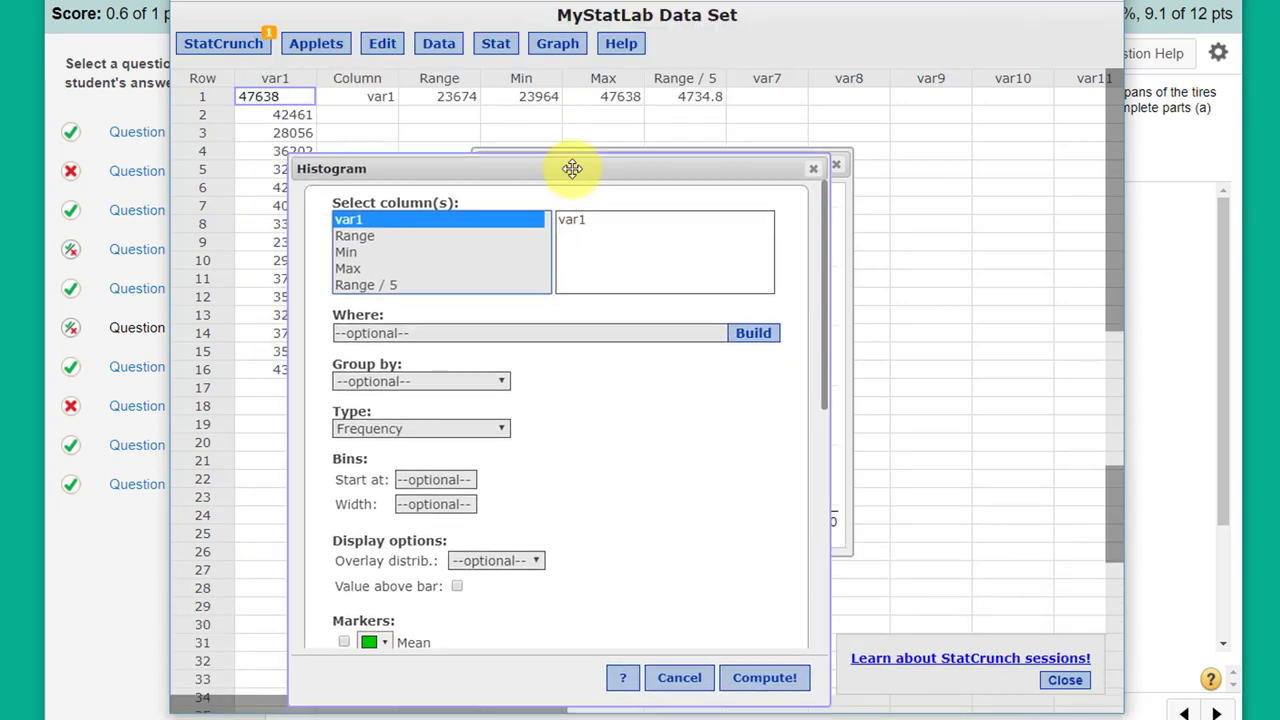
Enter 23964 as the histogram's bin Start at value.
click(463, 482)
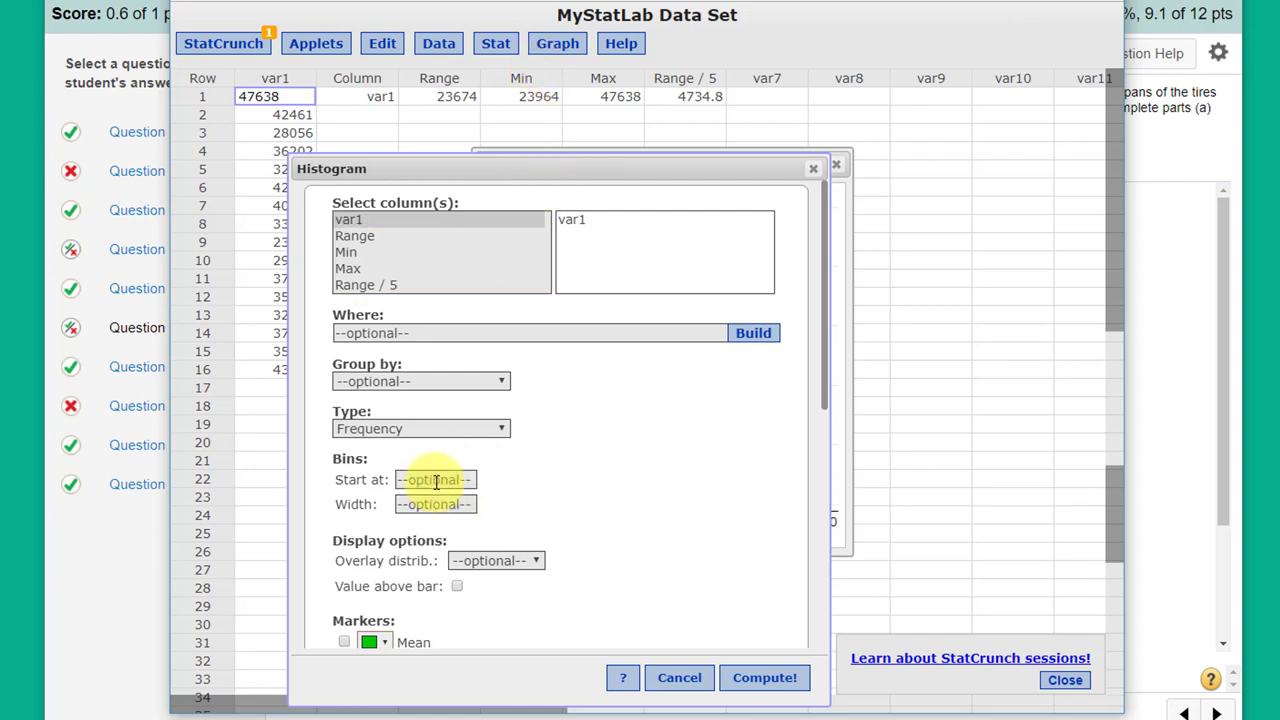
text(23964)
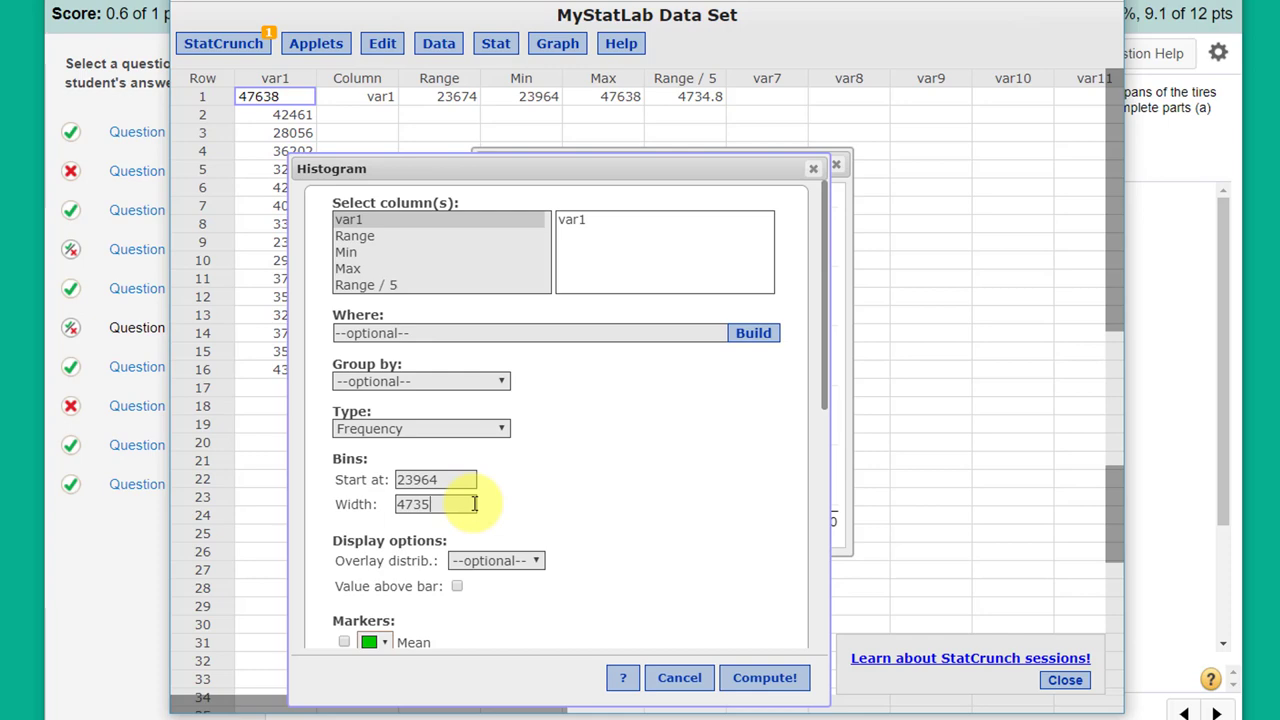
Draw the var1 histogram (frequencies 2, 3, 6, 3, 2) and compare it with answer choice B.
click(770, 680)
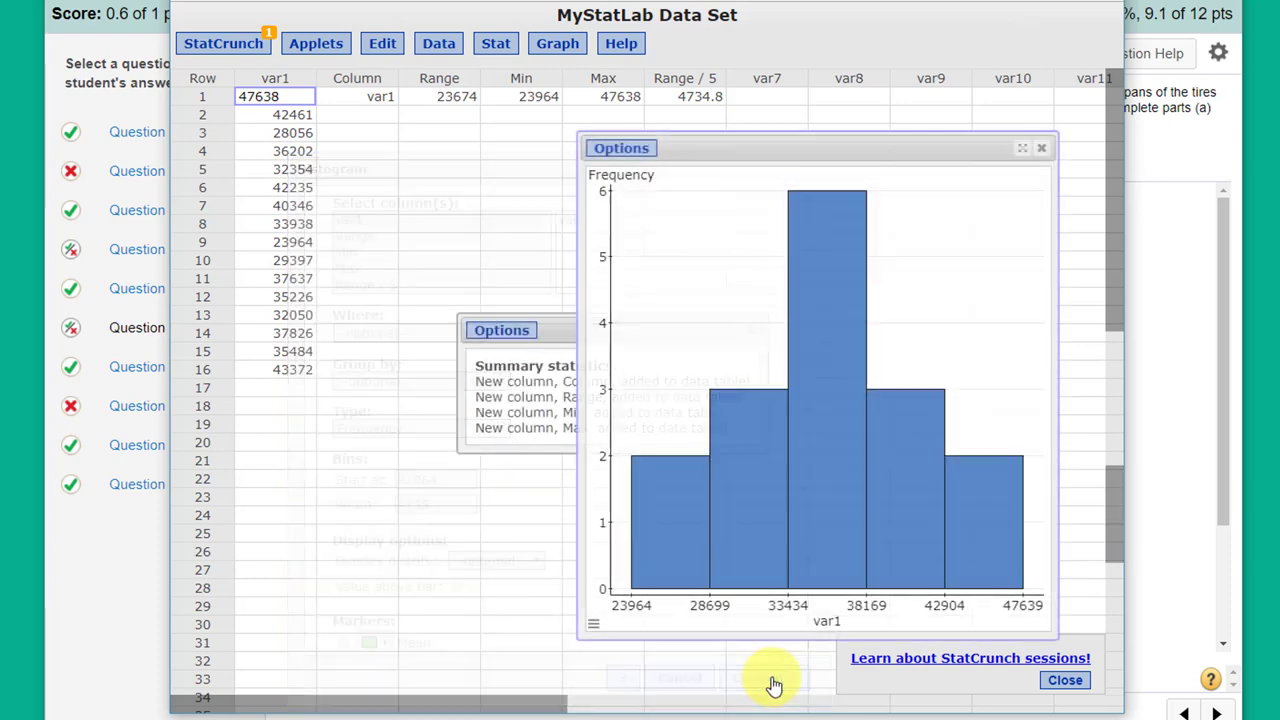
drag(822, 147, 651, 87)
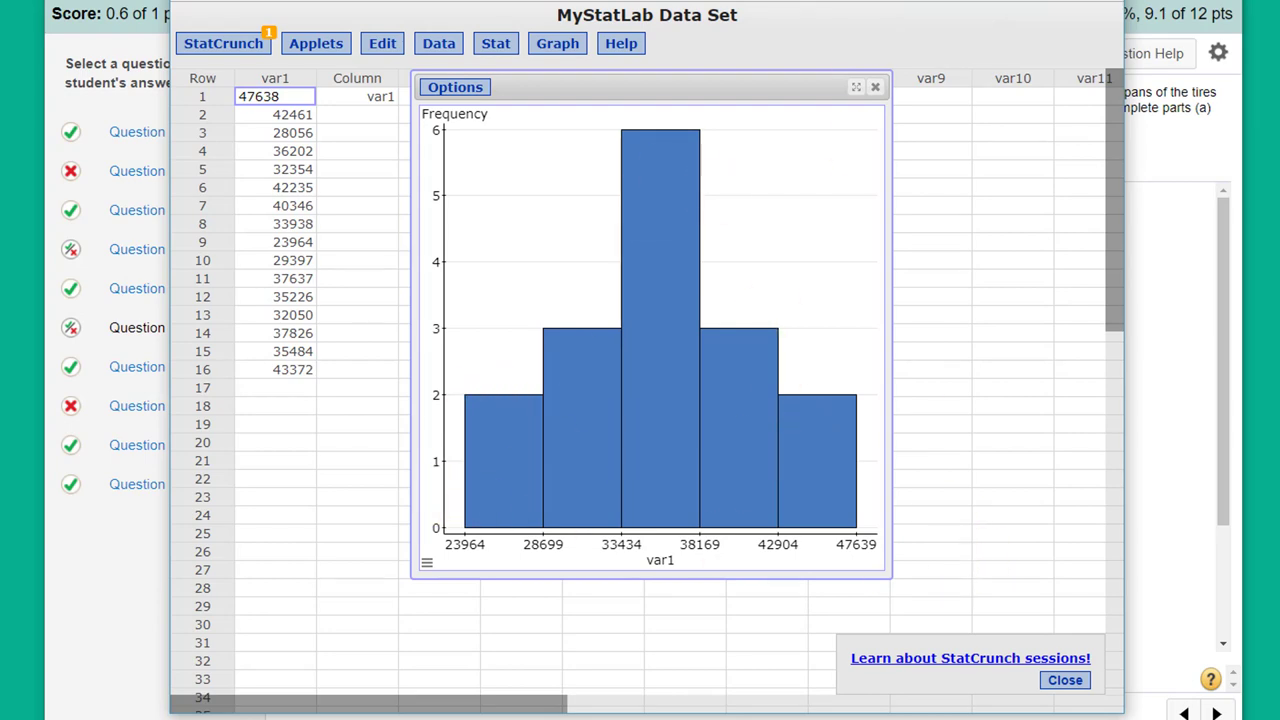
drag(600, 2, 855, 358)
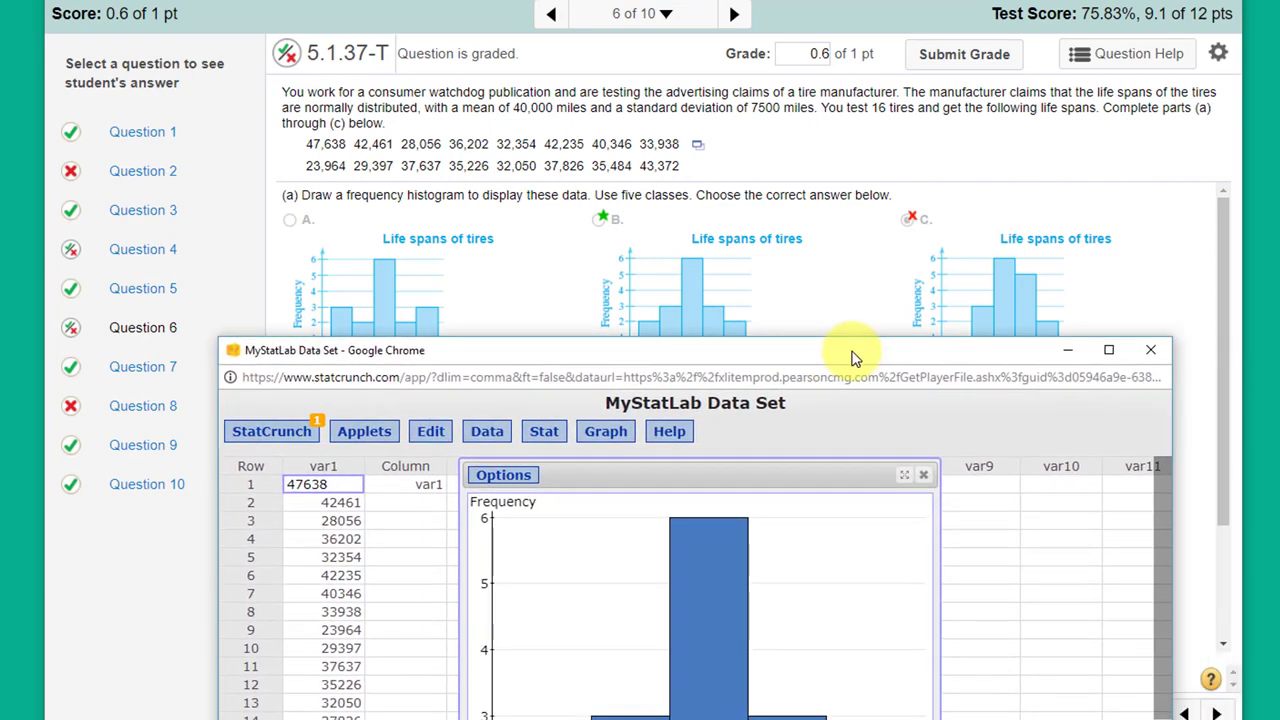
drag(693, 377, 693, 33)
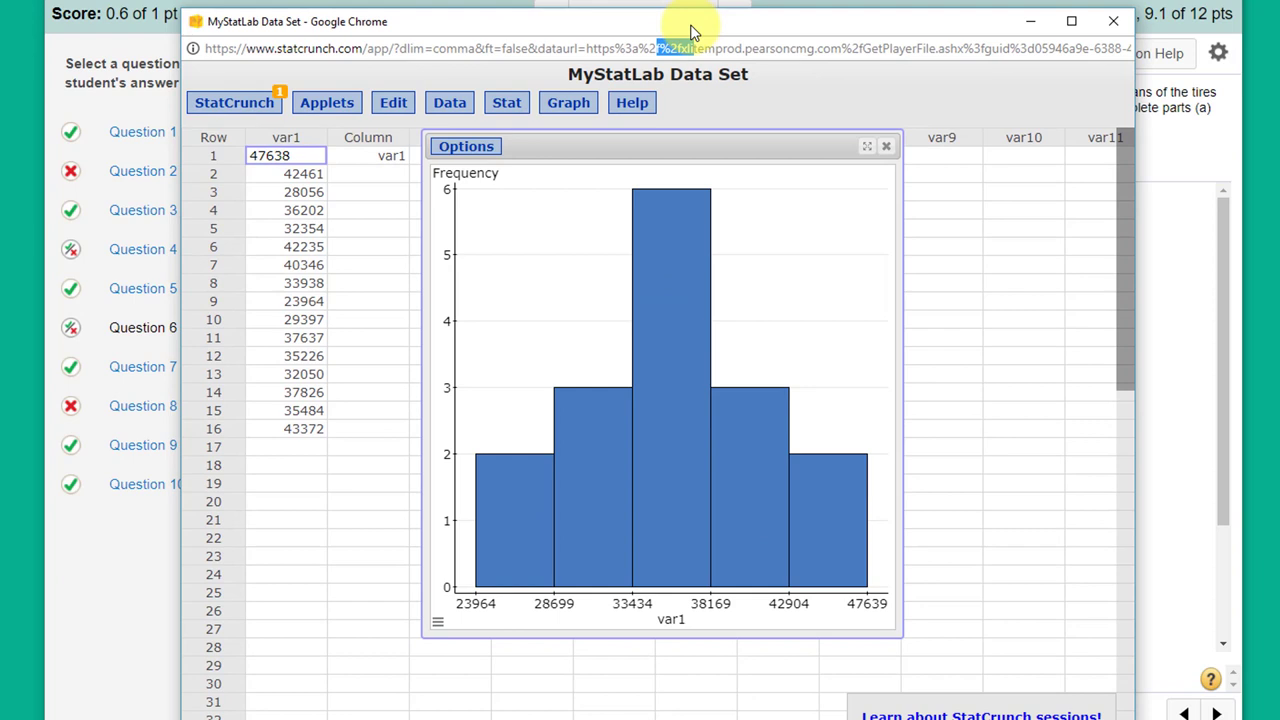